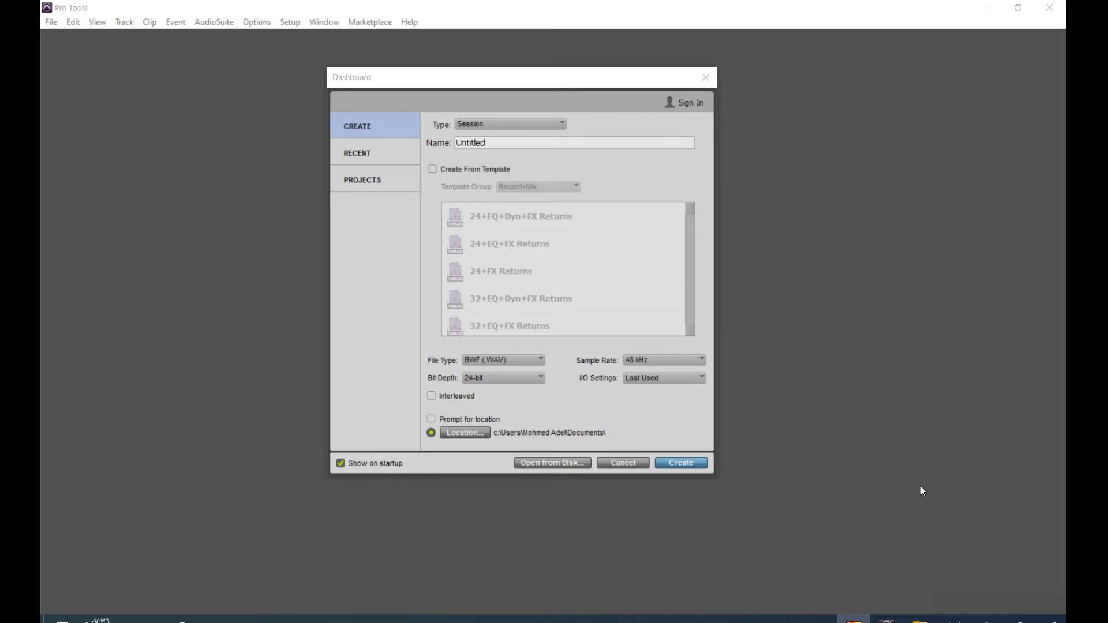
- Choose Session (local) as the type for the new session
click(373, 129)
click(538, 122)
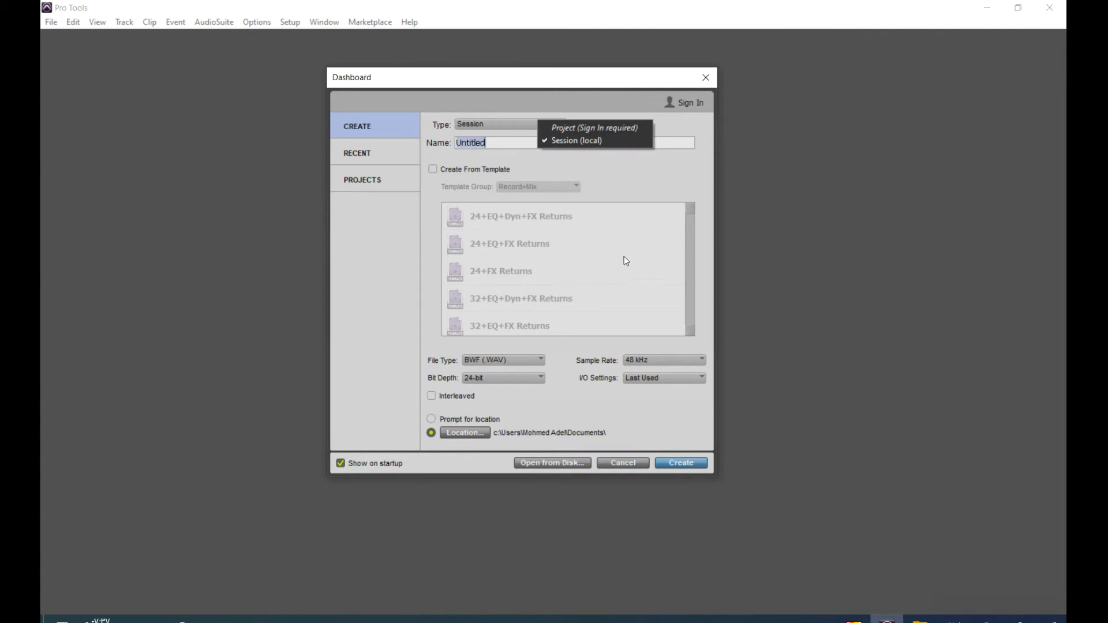
click(501, 126)
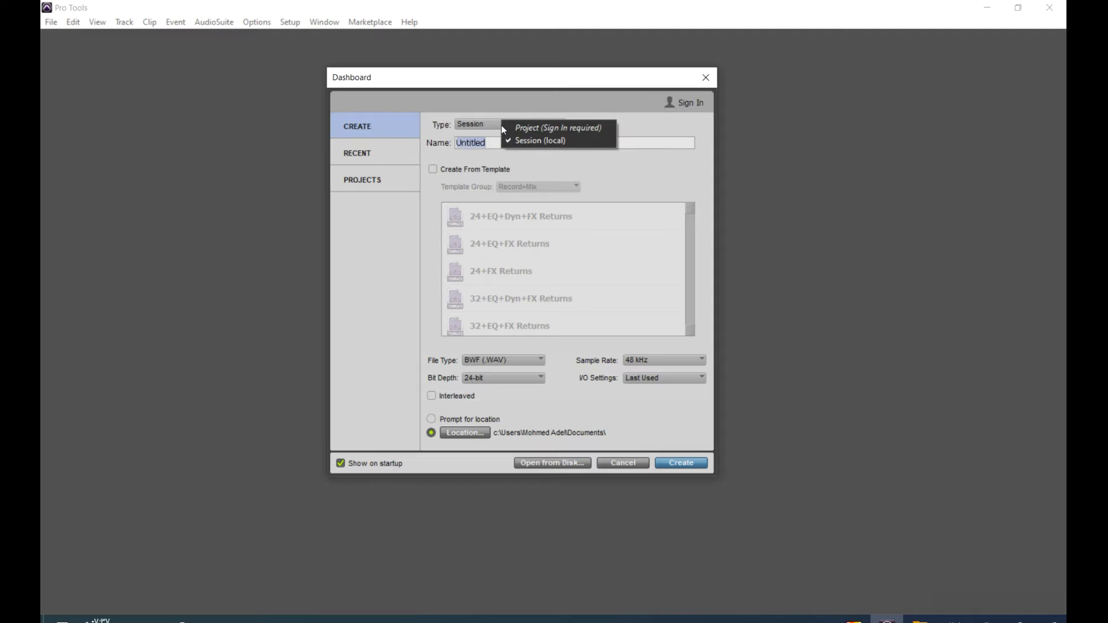
click(543, 141)
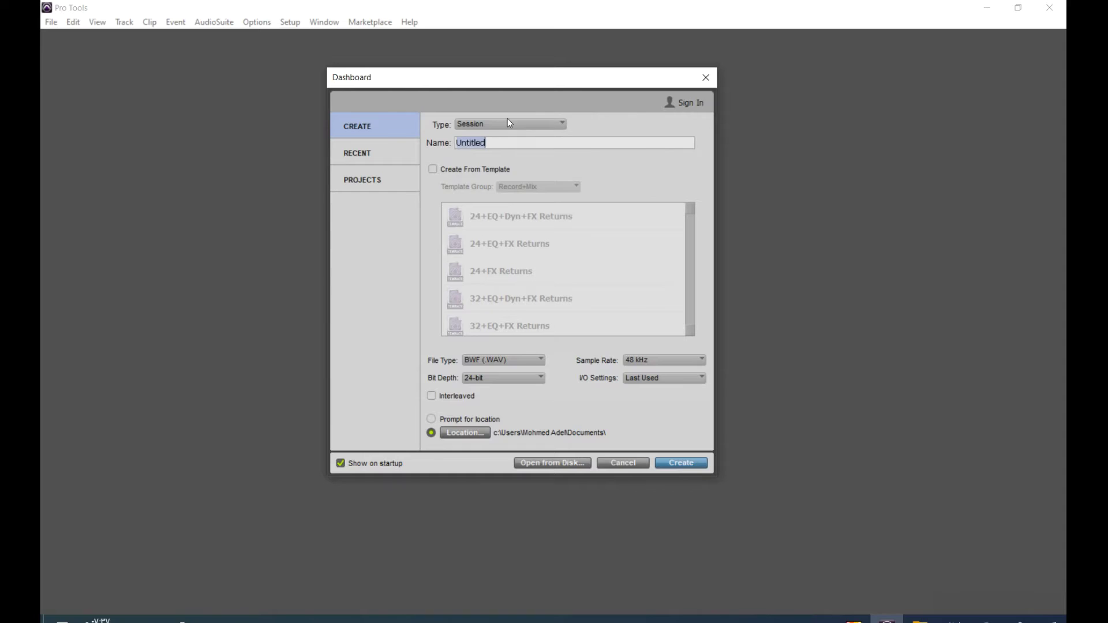
click(508, 122)
click(542, 141)
- Select BWF (.WAV) as the session's file type and check the available bit depths, keeping 24-bit
click(523, 359)
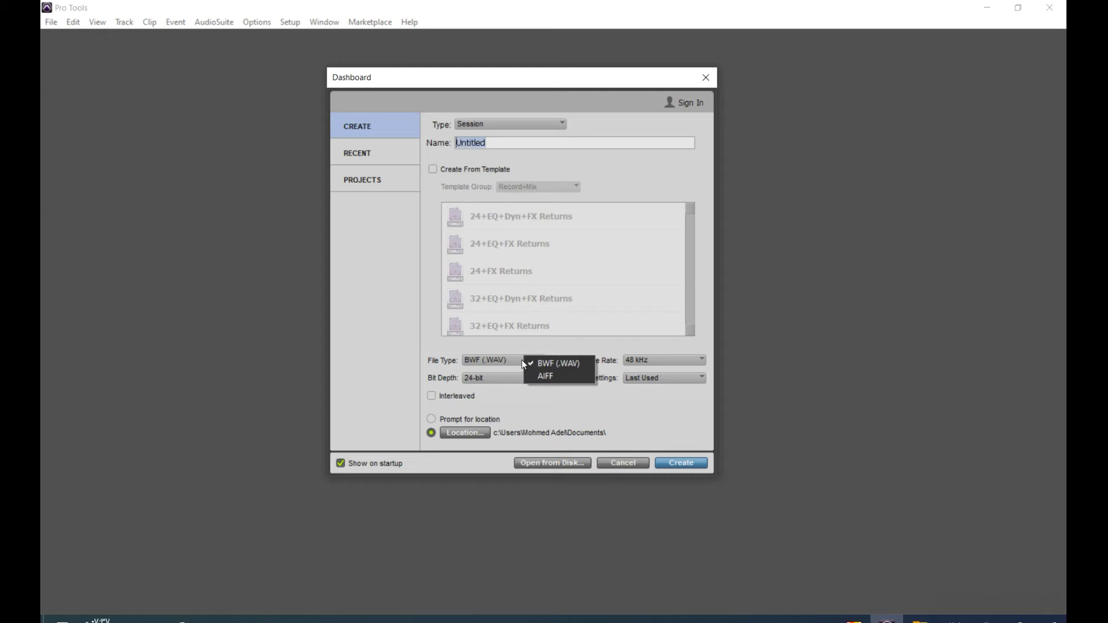
click(563, 362)
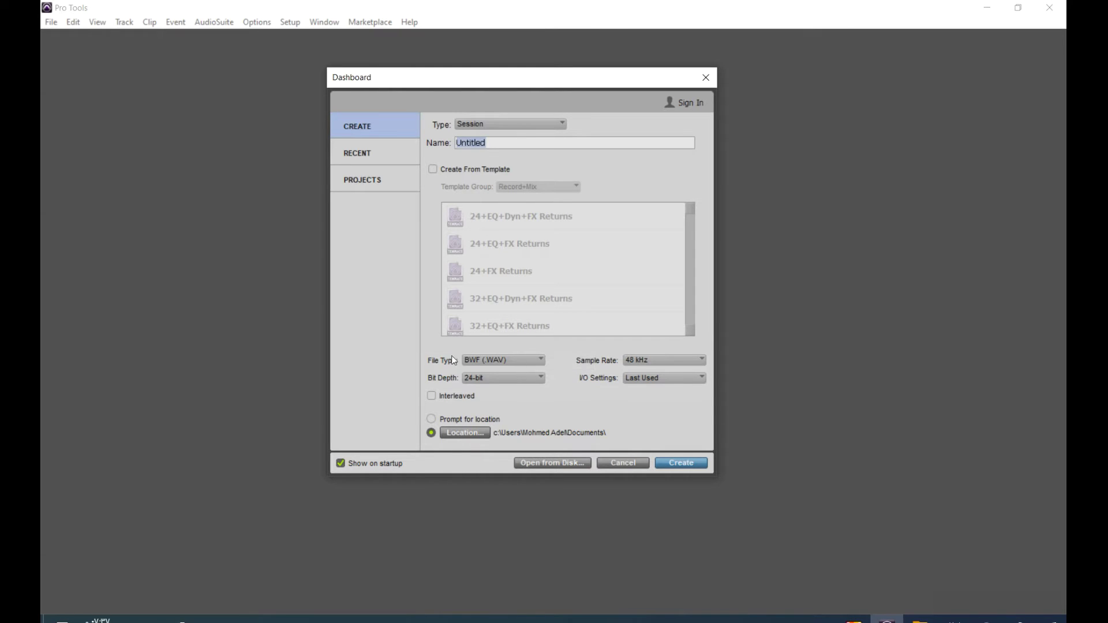
click(502, 381)
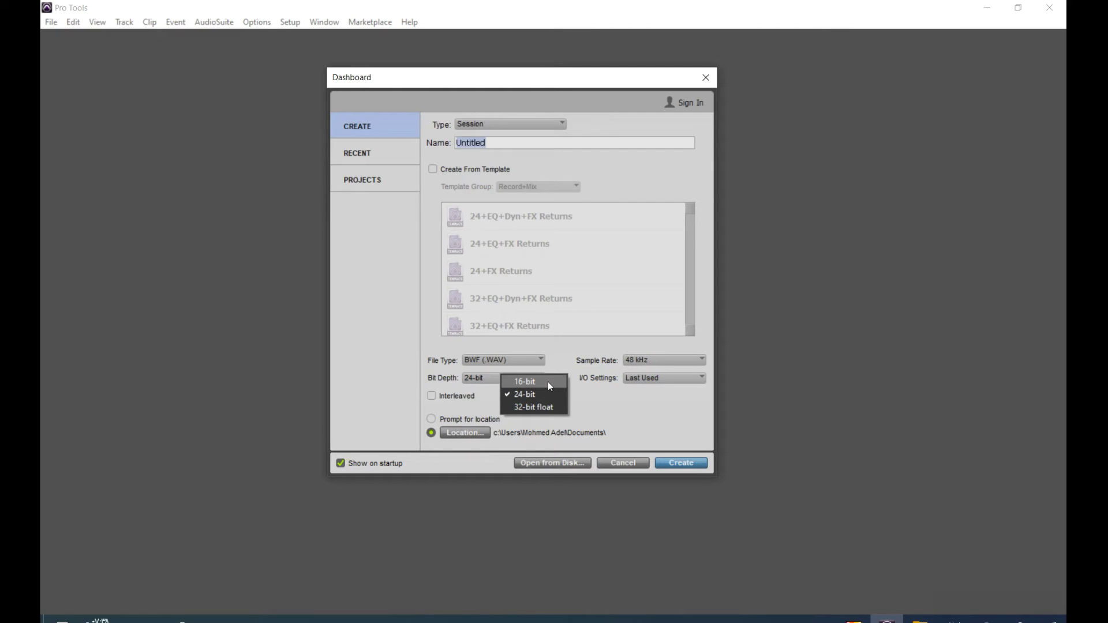
click(612, 397)
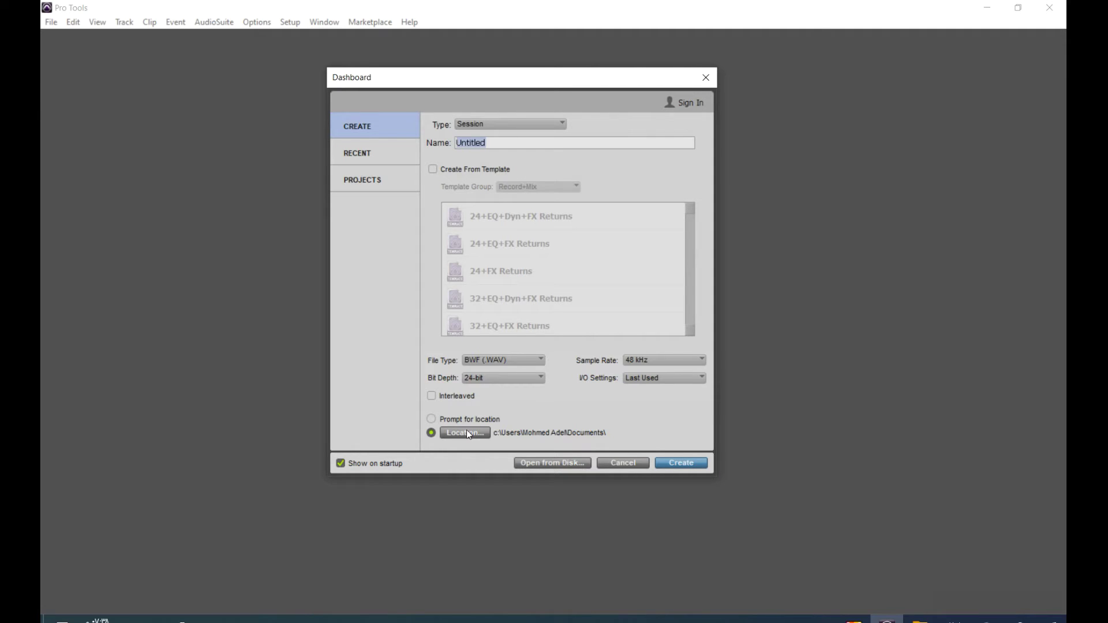
- Replace the default session name Untitled with a person's first name and create the session
click(692, 468)
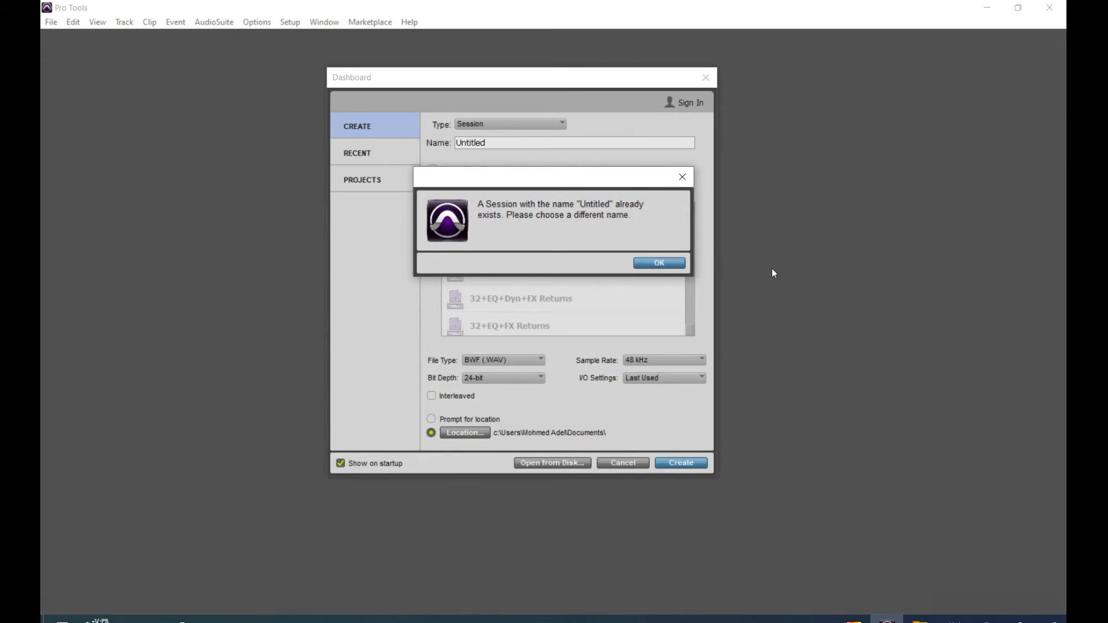
click(663, 262)
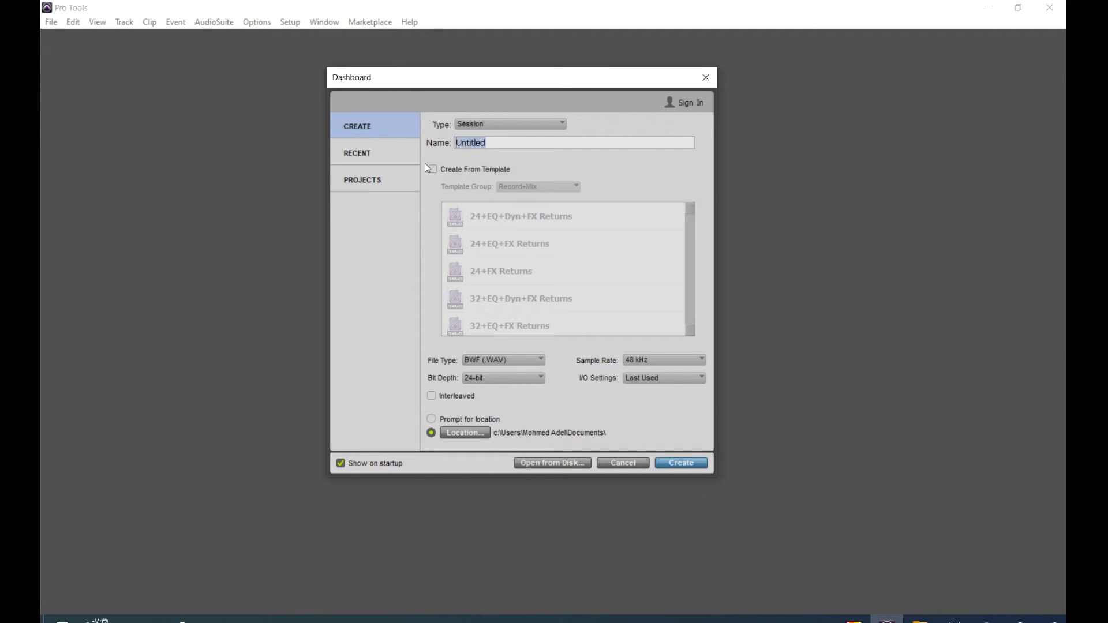
text(مح)
key(BackSpace)
text(حمد)
click(683, 467)
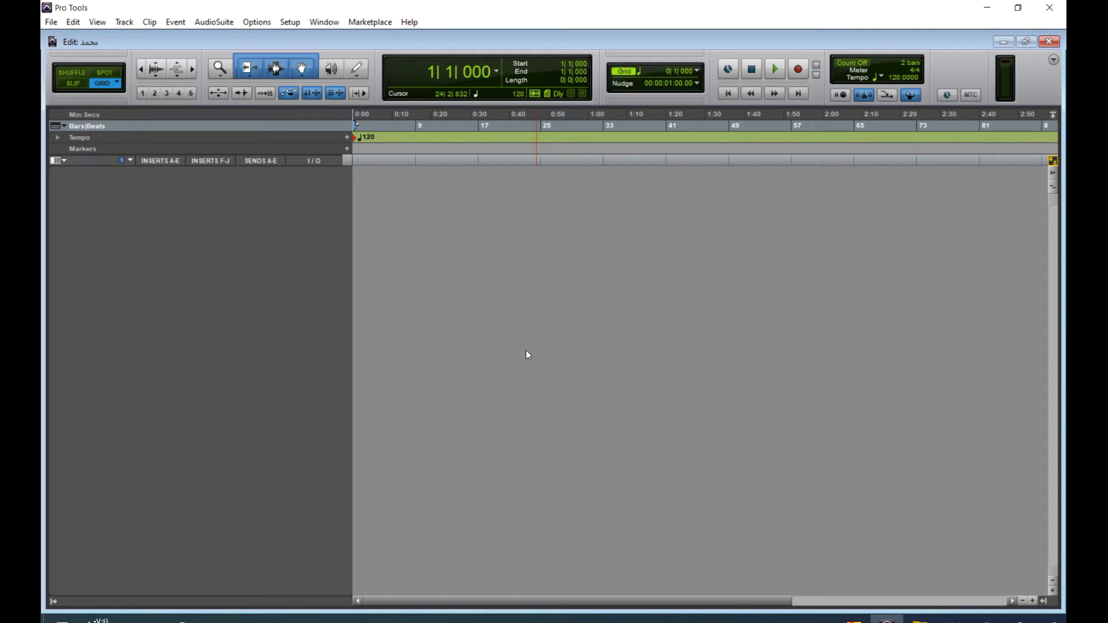
- View the session's Mix window and return to the Edit window
click(319, 23)
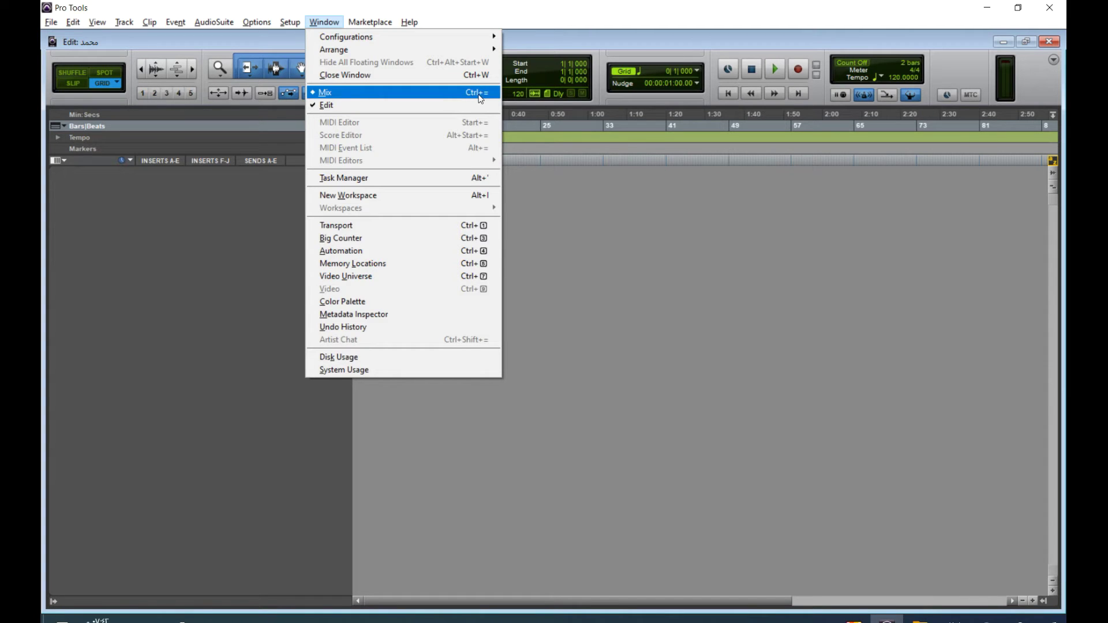
click(454, 92)
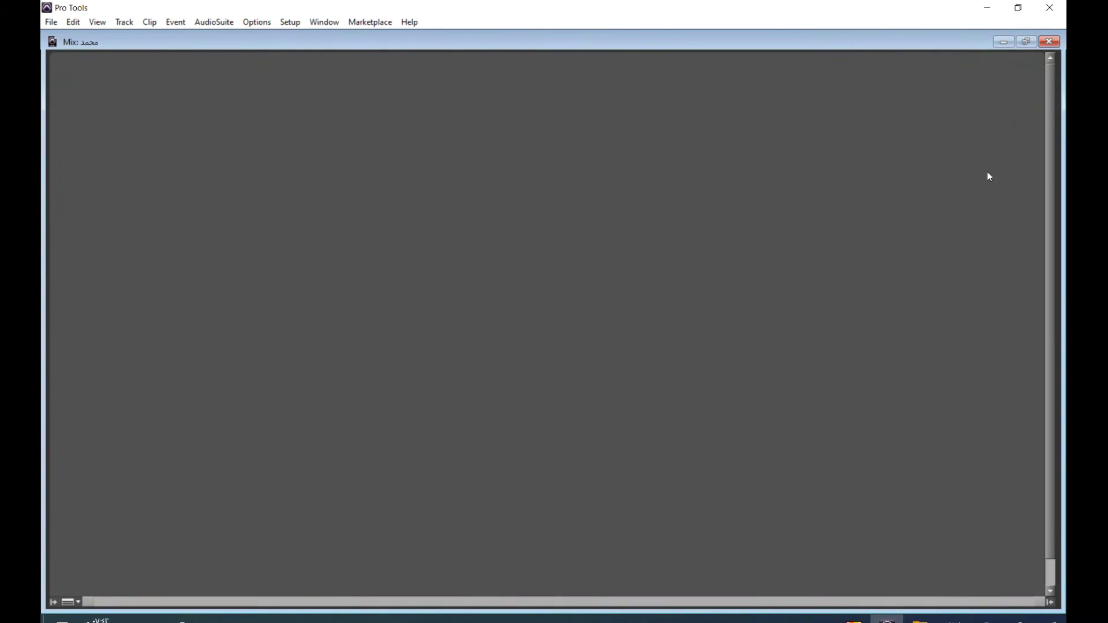
click(317, 26)
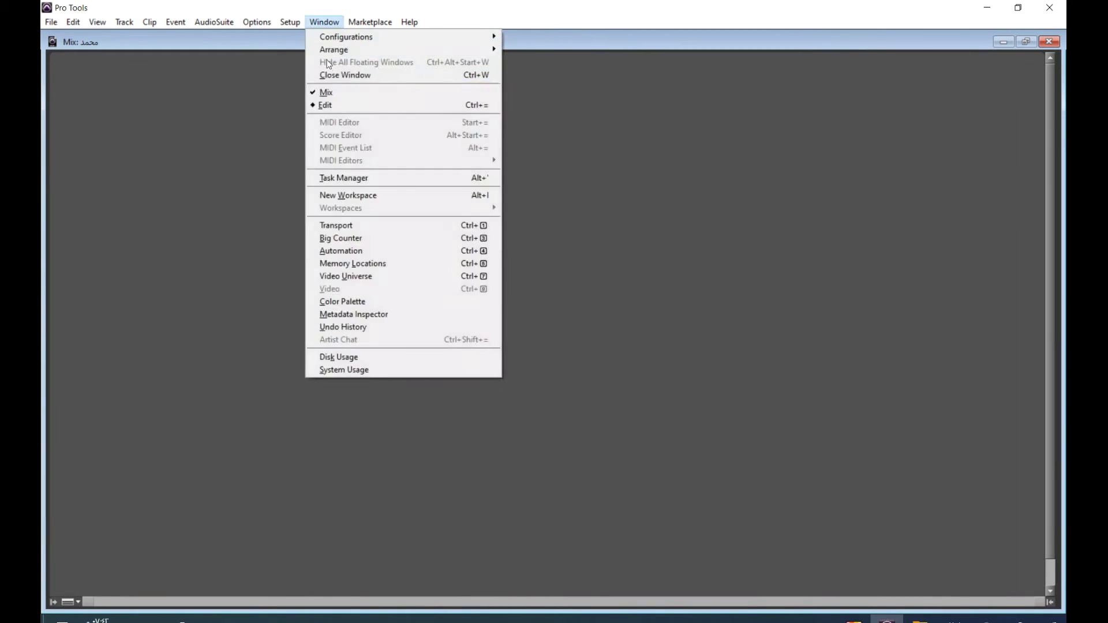
click(332, 106)
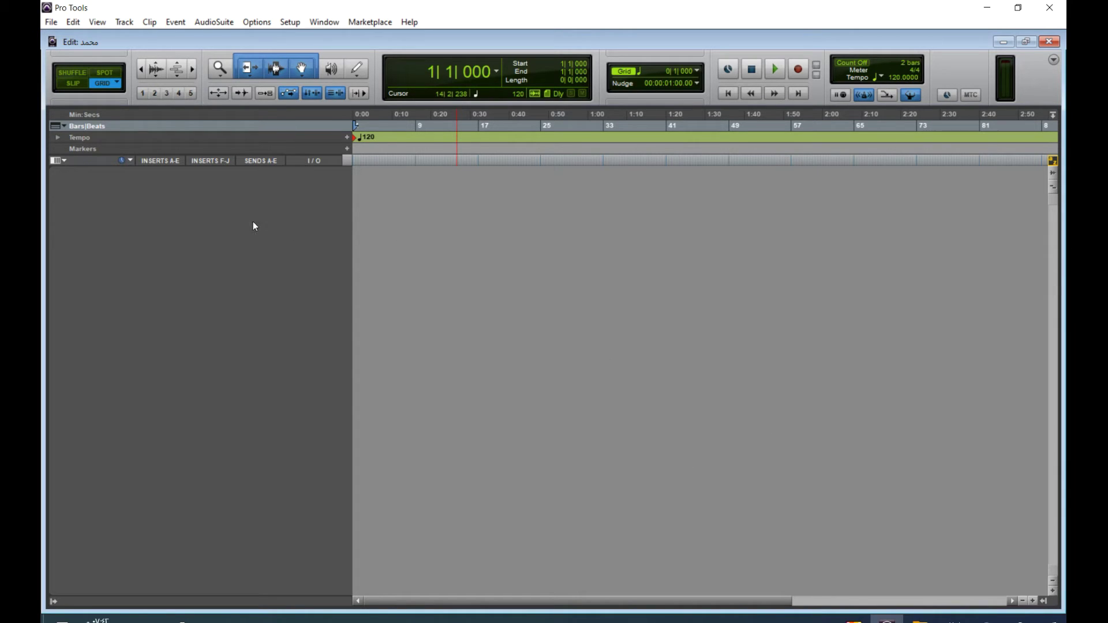
- Begin adding new tracks with one mono audio track in samples, checking the available channel formats
click(123, 23)
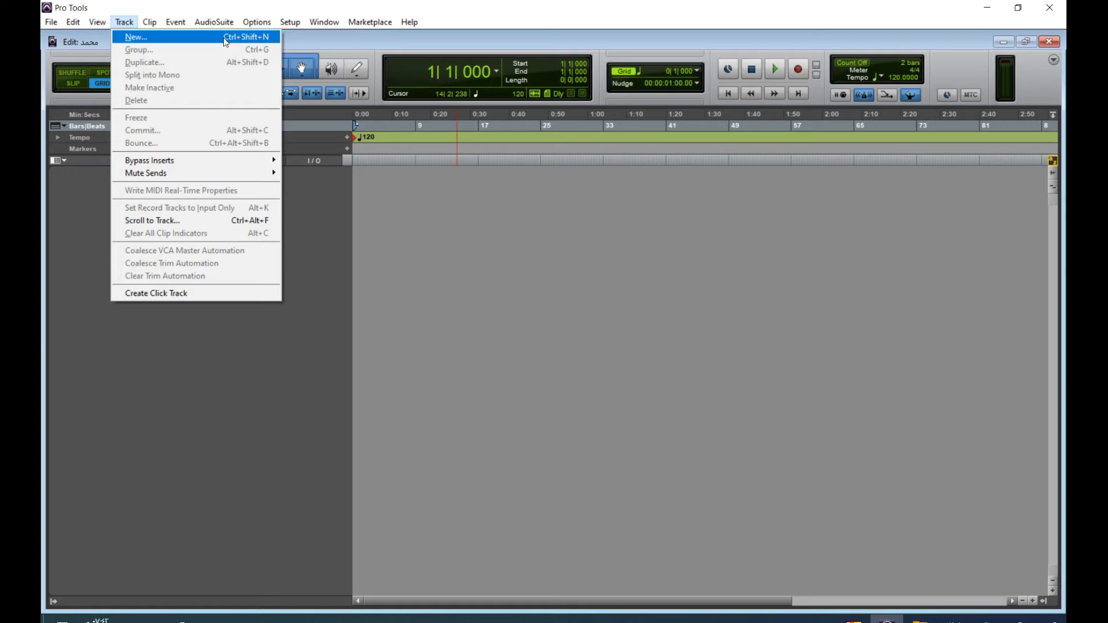
click(191, 39)
drag(485, 187, 602, 227)
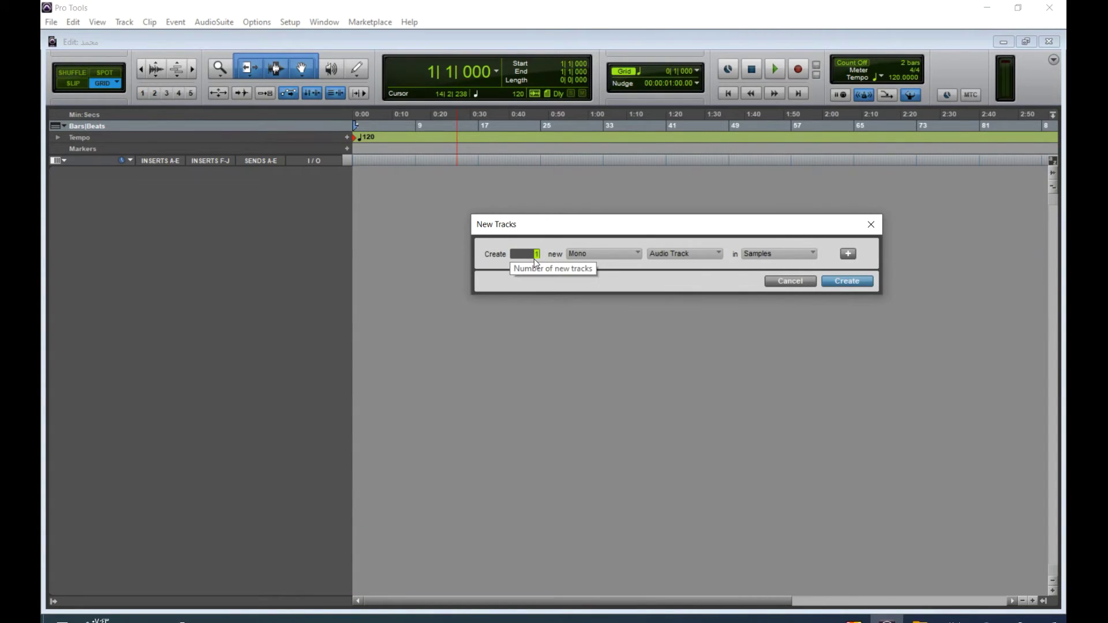
click(598, 257)
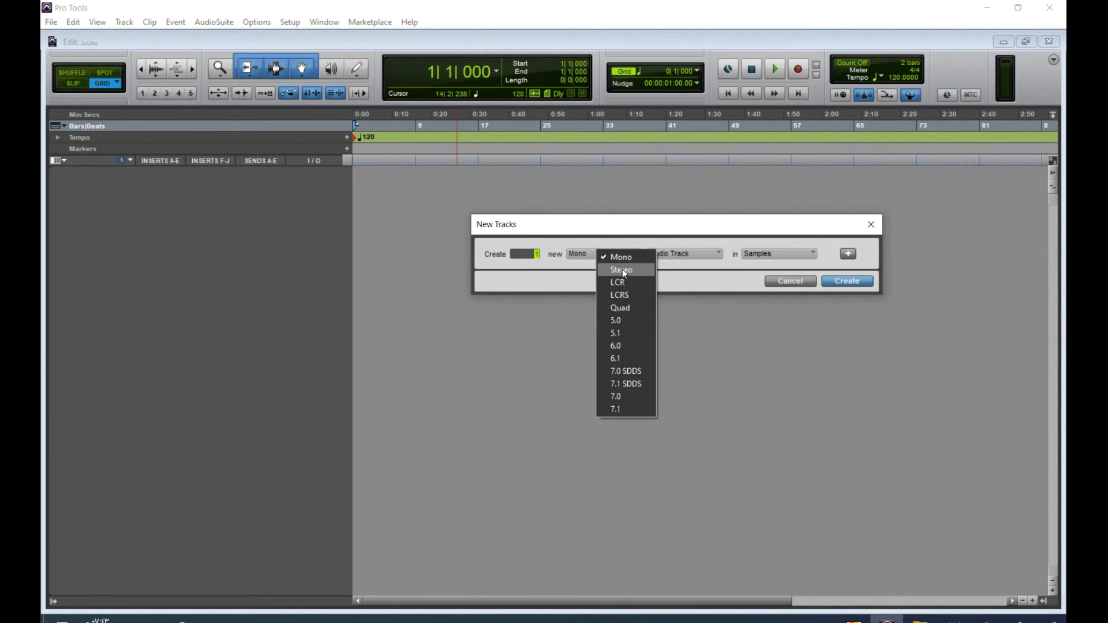
click(573, 277)
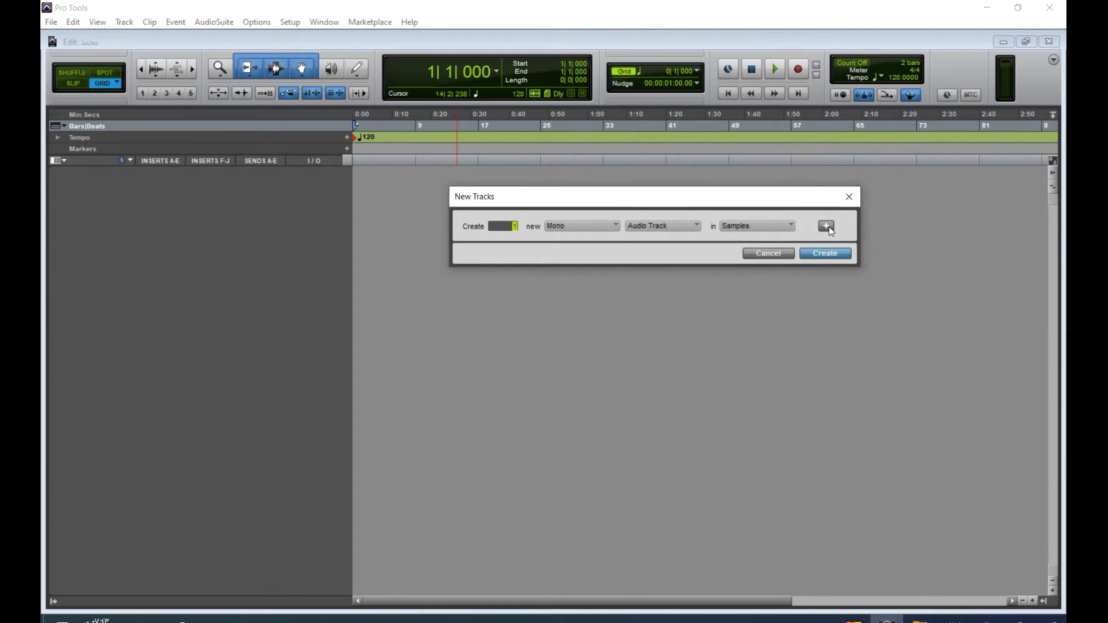
- Add one stereo Master Fader to the new-track list and create both tracks
click(827, 227)
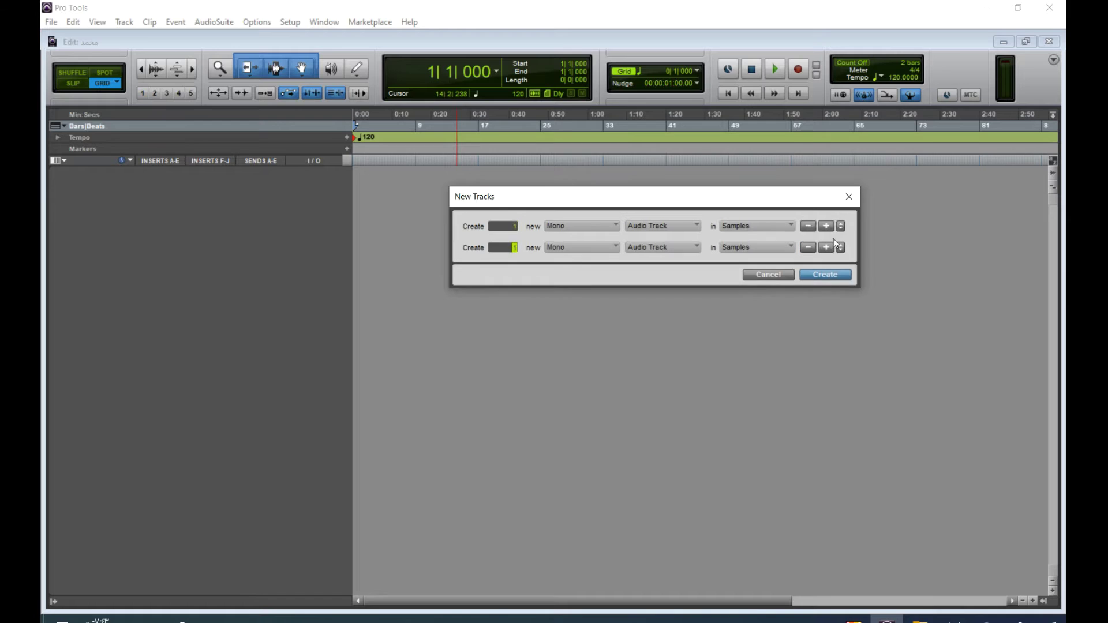
click(560, 248)
click(577, 263)
click(656, 248)
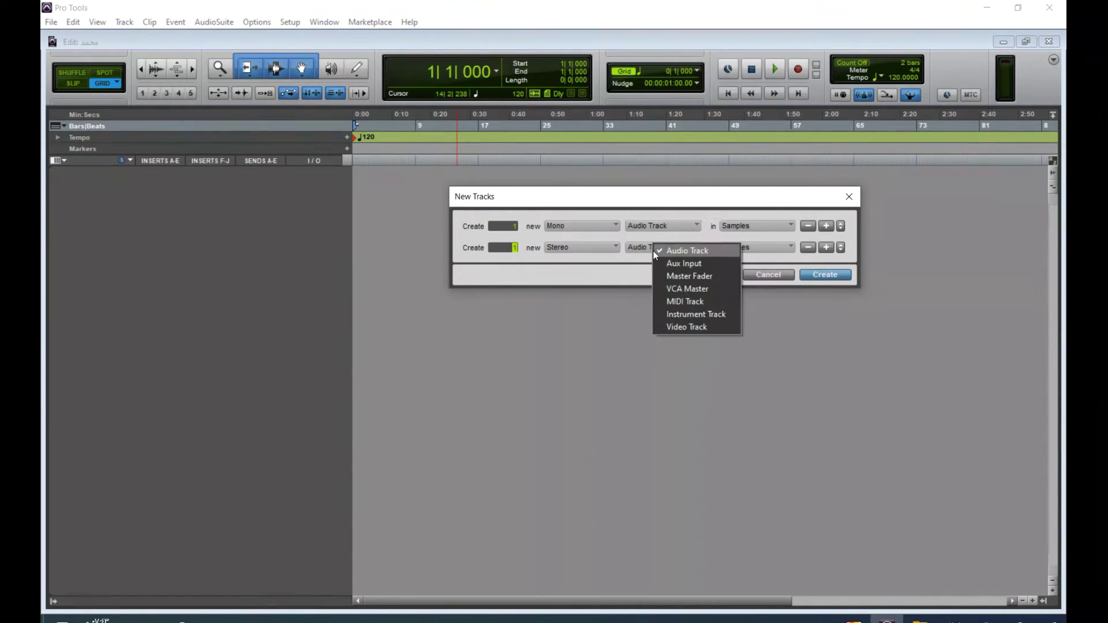
click(687, 276)
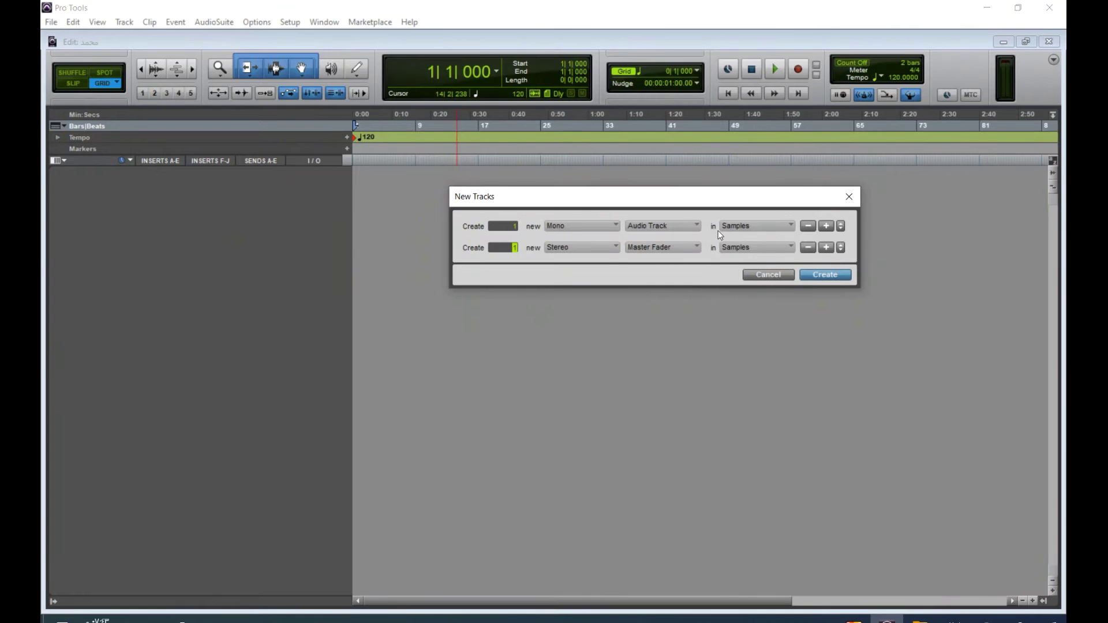
click(825, 275)
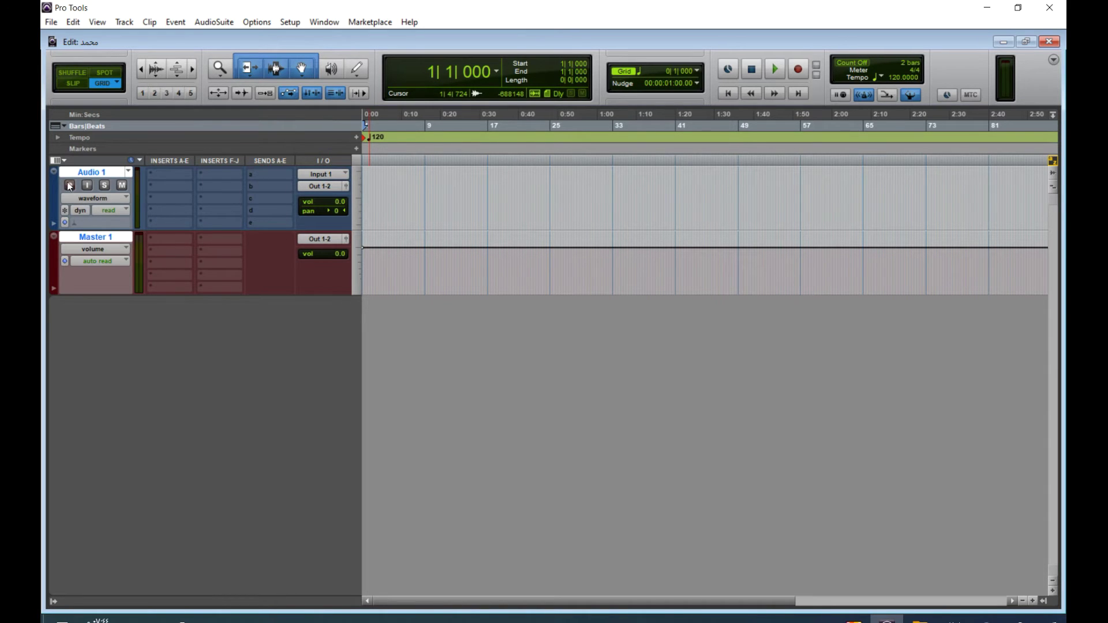
- Hide the Inserts A-E, Inserts F-J, Sends A-E, I/O and Track Color columns in the Edit window
click(55, 160)
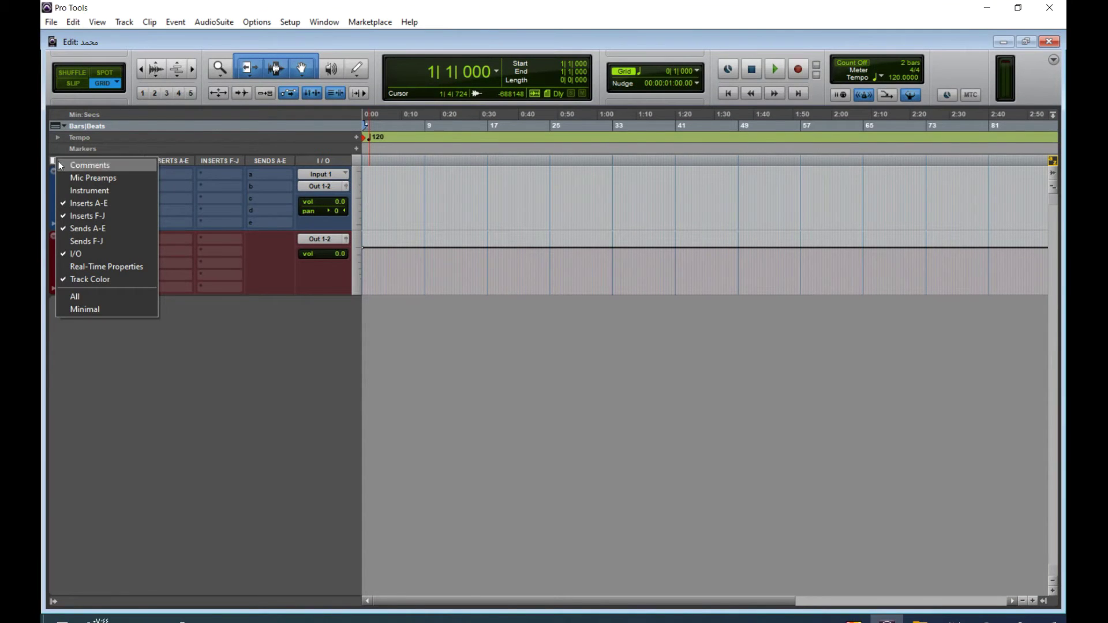
click(63, 204)
click(56, 161)
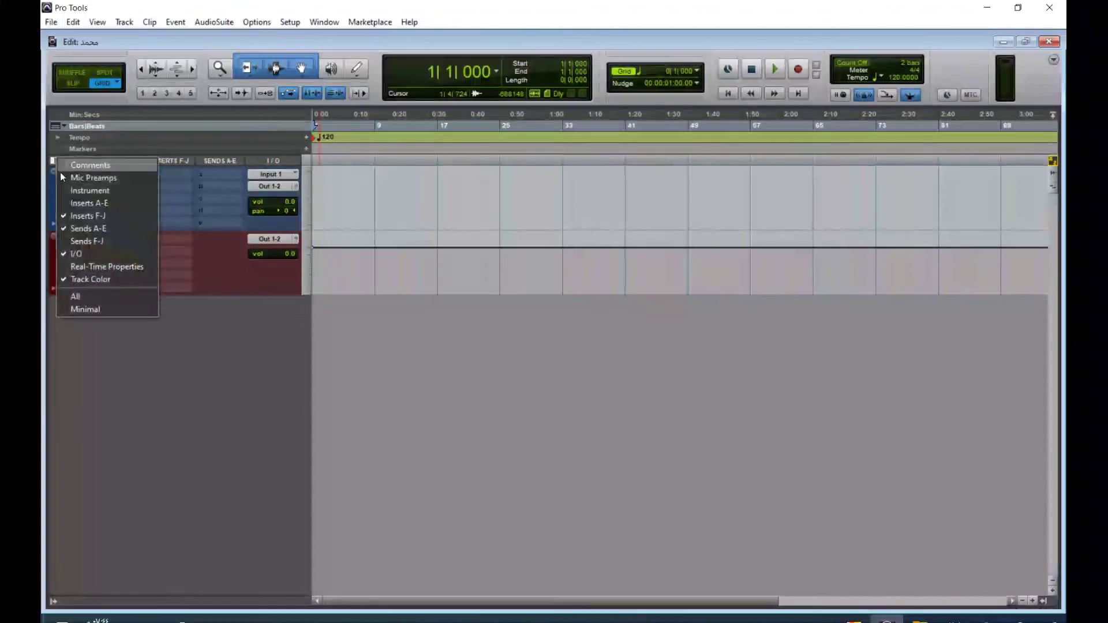
click(64, 216)
click(56, 160)
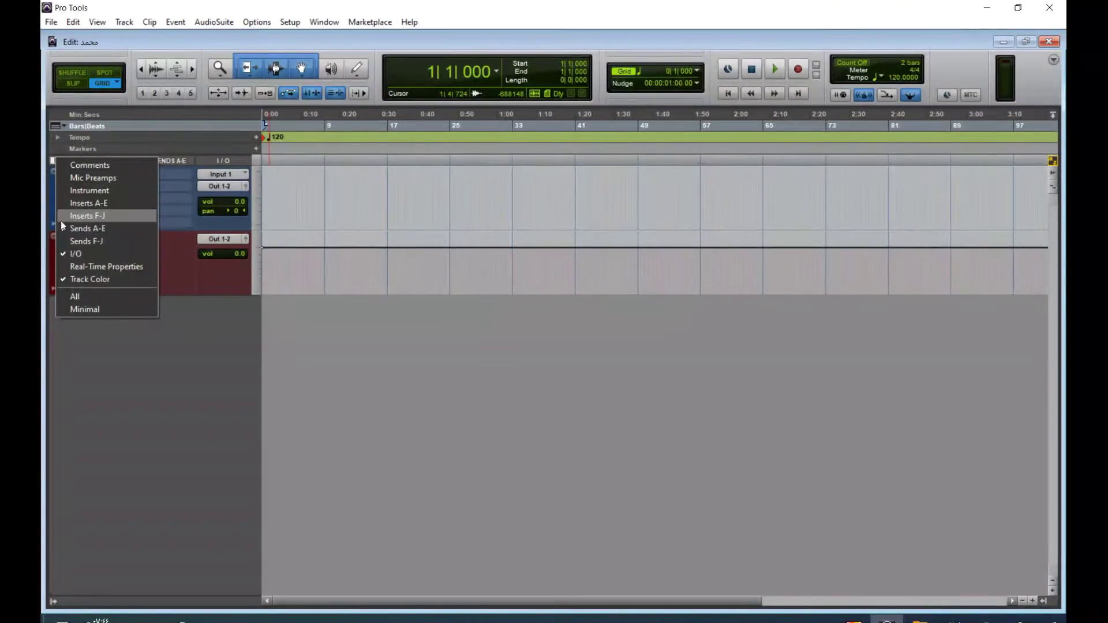
click(62, 228)
click(57, 161)
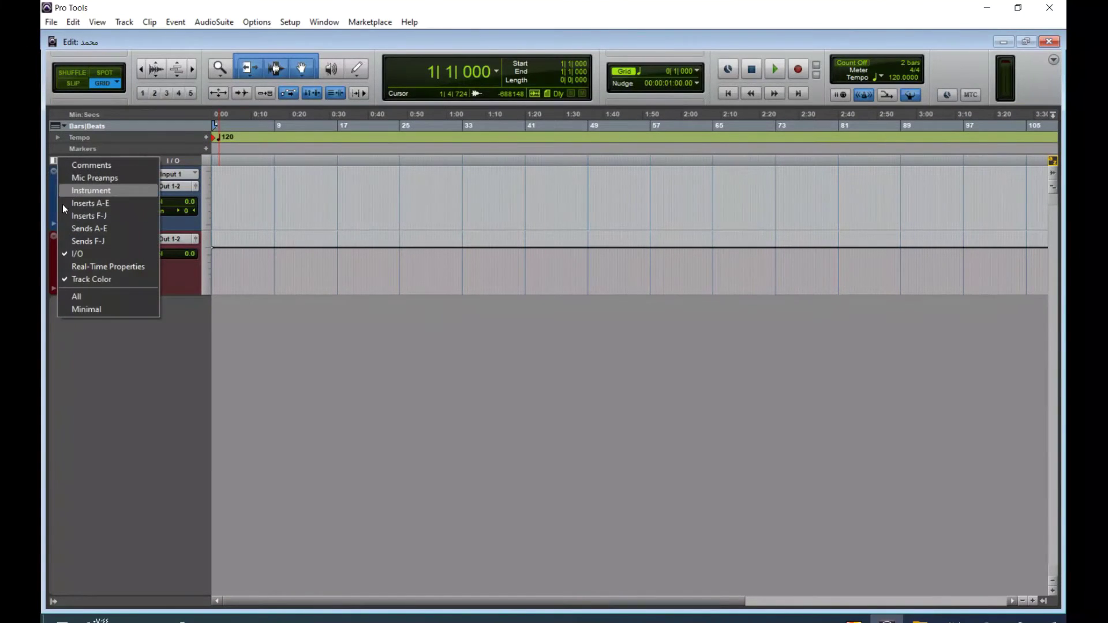
click(60, 253)
click(56, 160)
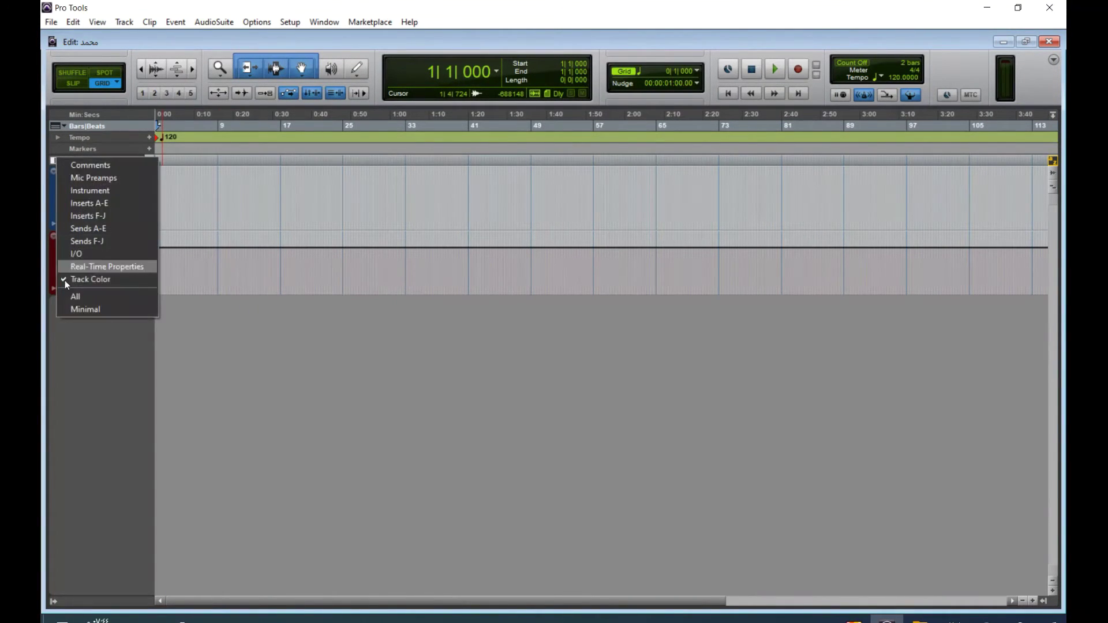
click(64, 279)
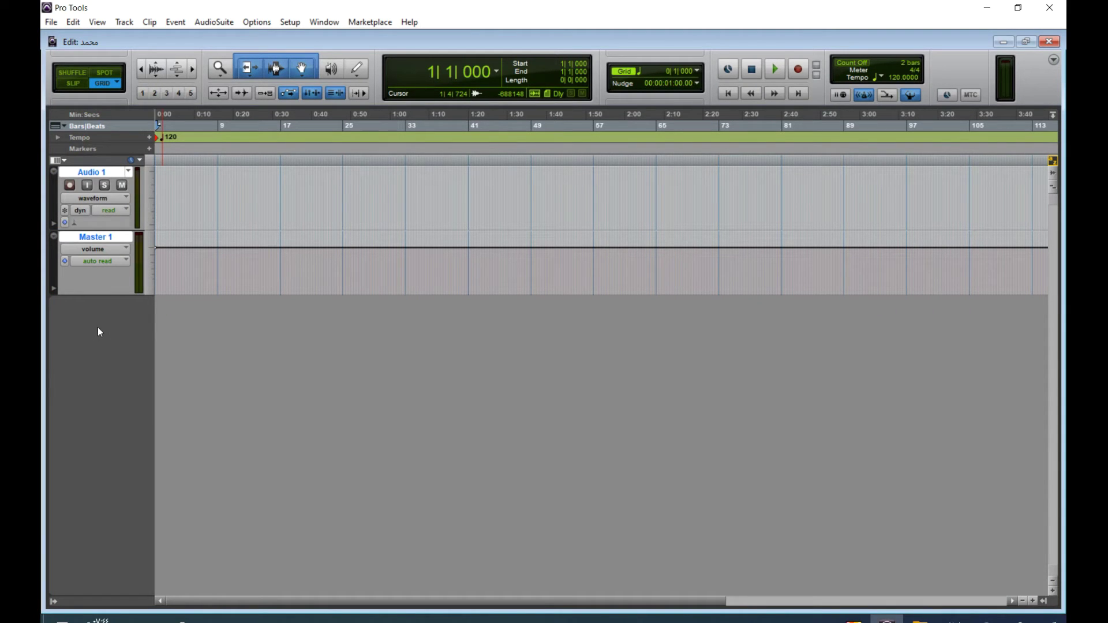
- Show the Comments column, activate the Audio 1 comment field, and hide the column again
click(55, 163)
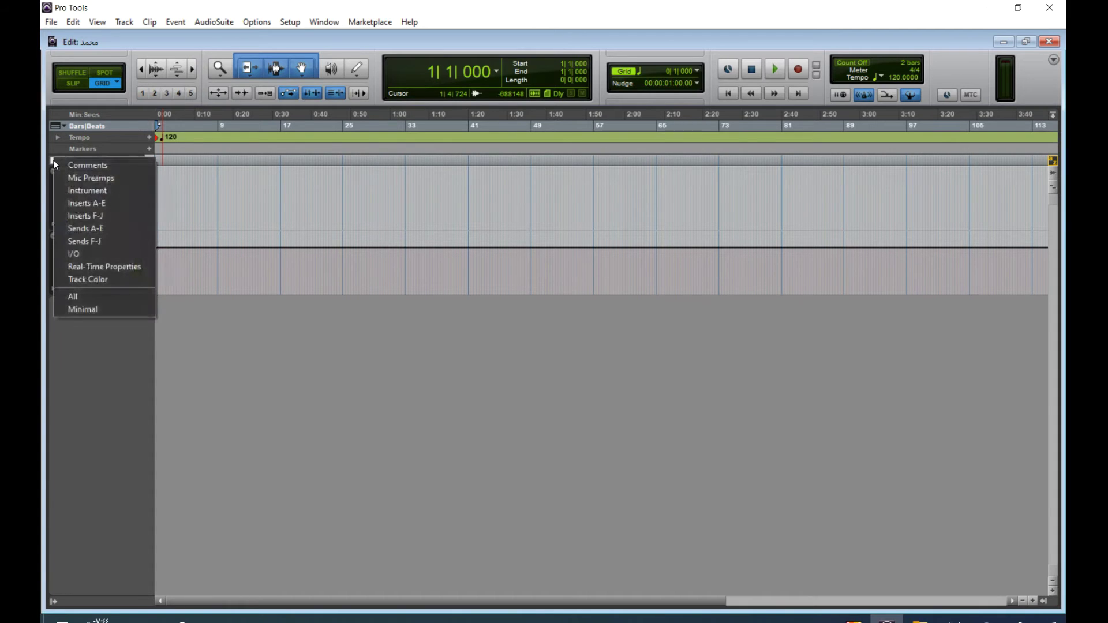
click(84, 167)
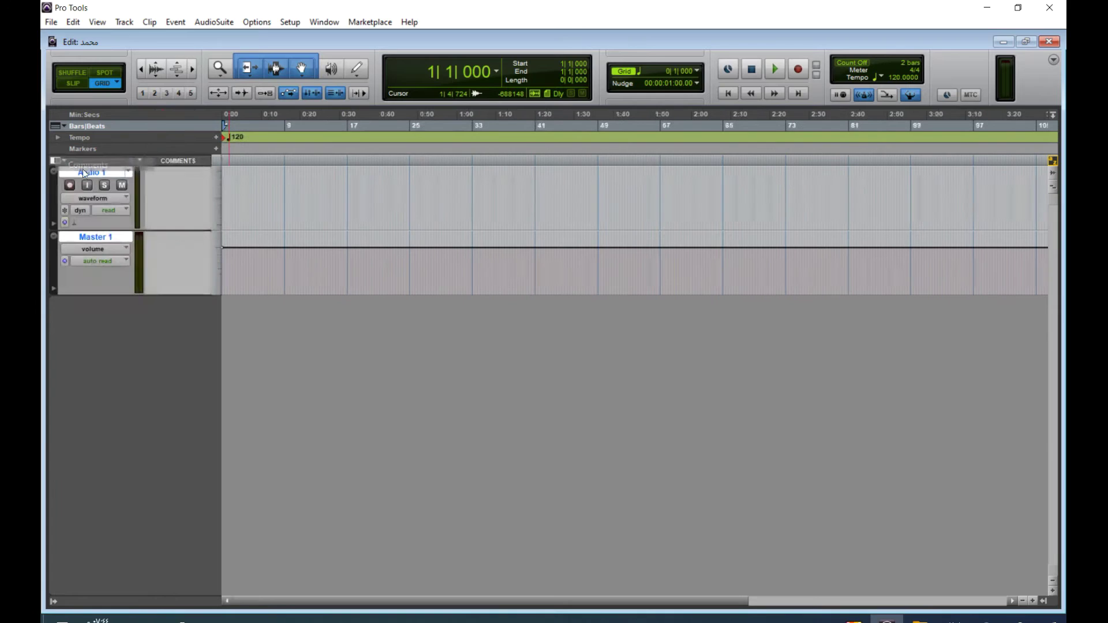
click(171, 183)
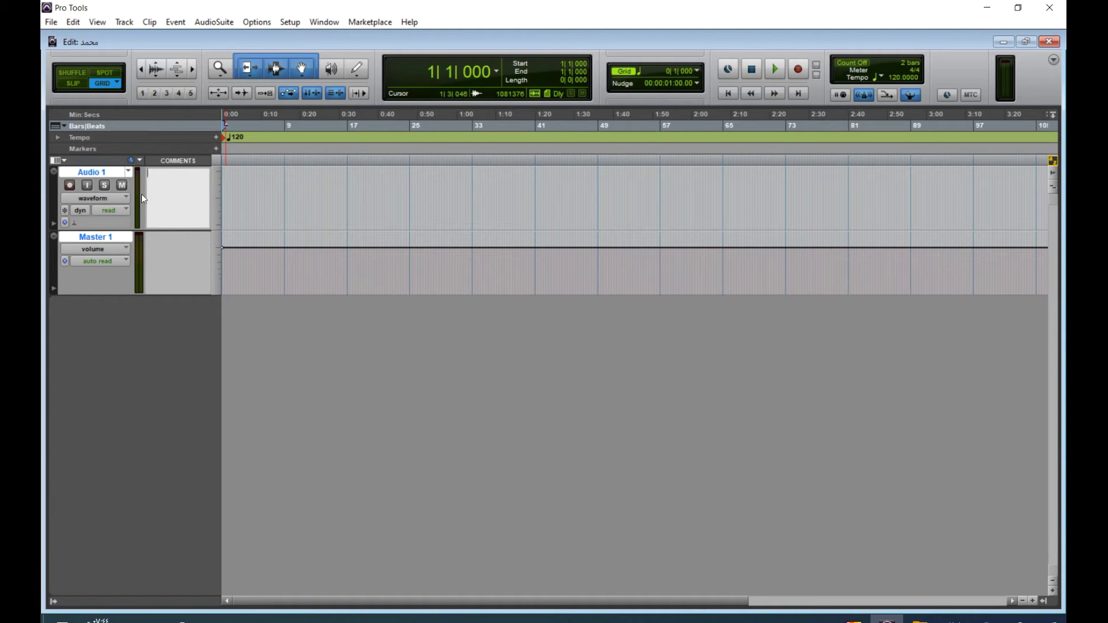
click(57, 161)
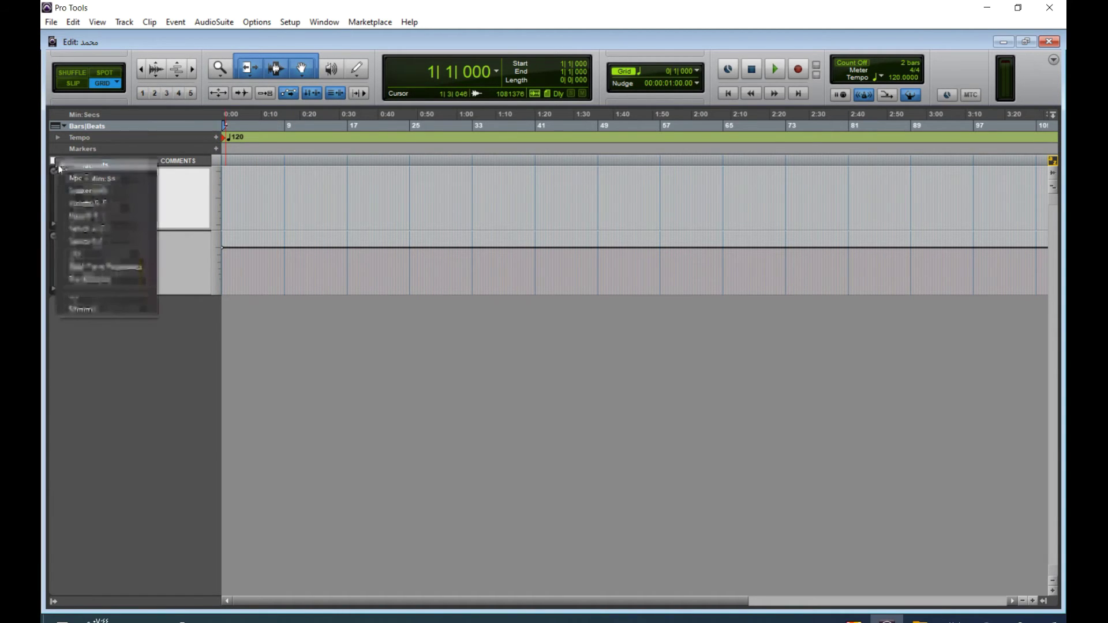
click(61, 165)
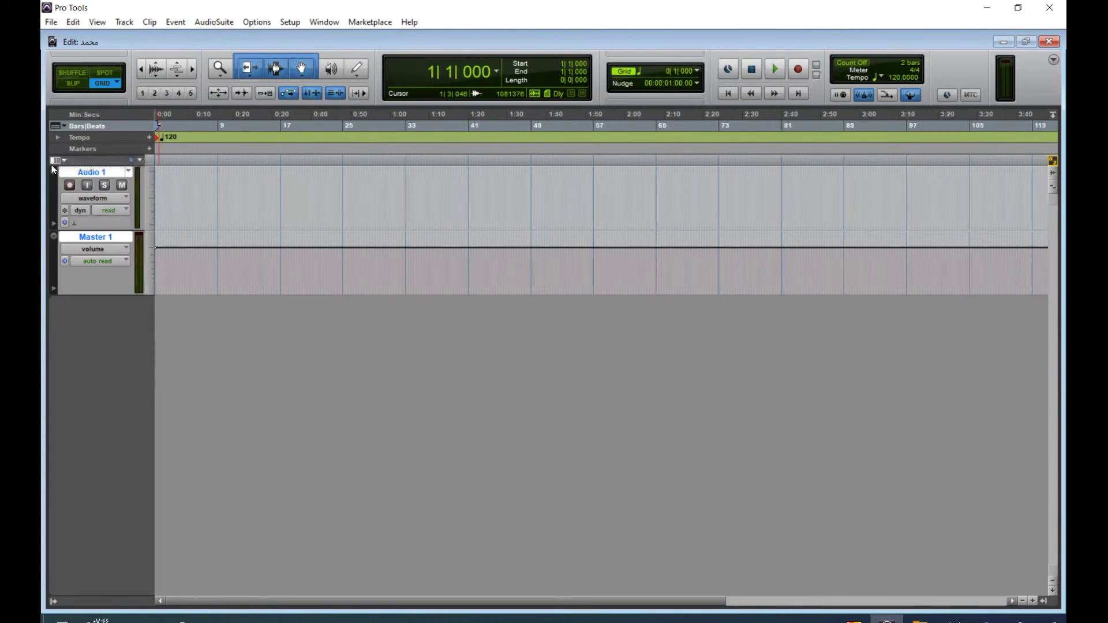
- Show the Mic Preamps column beside the tracks in the Edit window
click(55, 161)
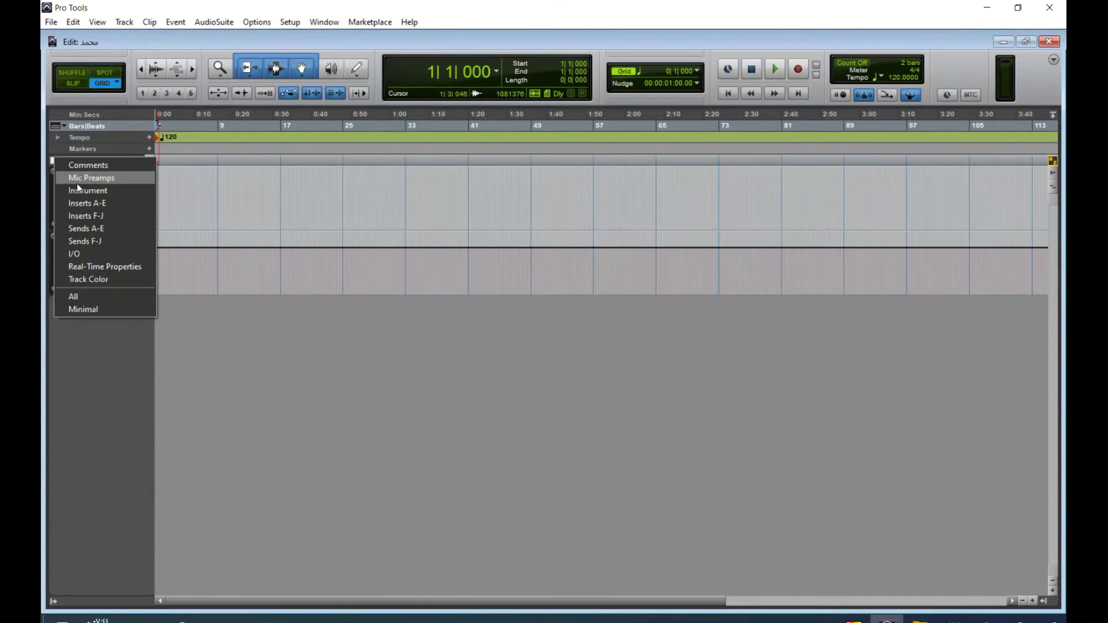
click(77, 183)
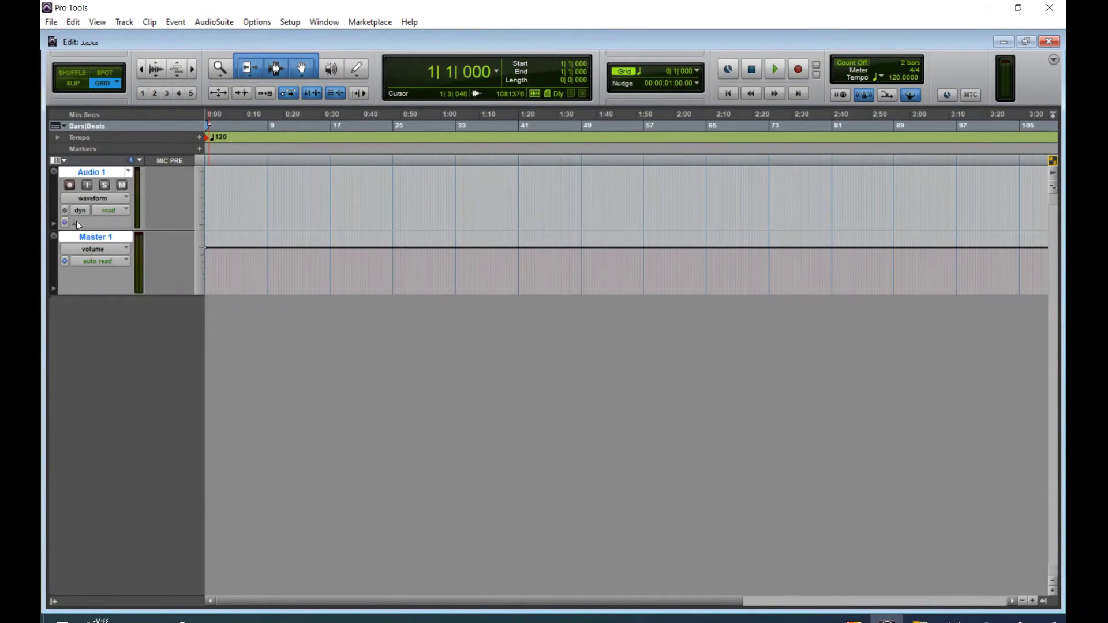
- Show the Instrument and Inserts A-E columns beside the tracks in the Edit window
click(56, 161)
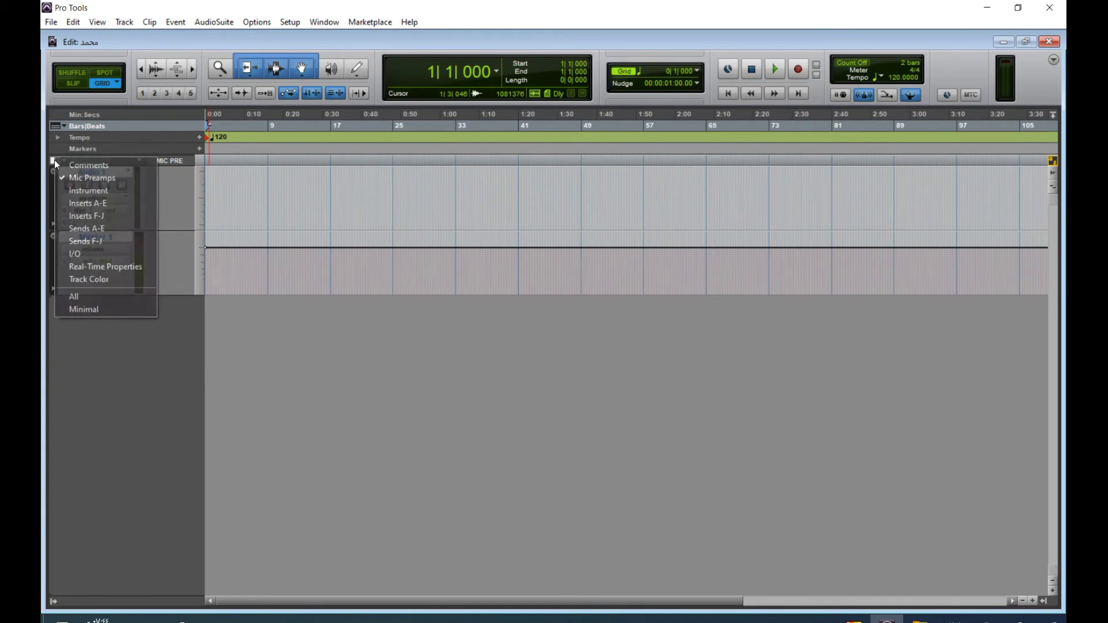
click(82, 195)
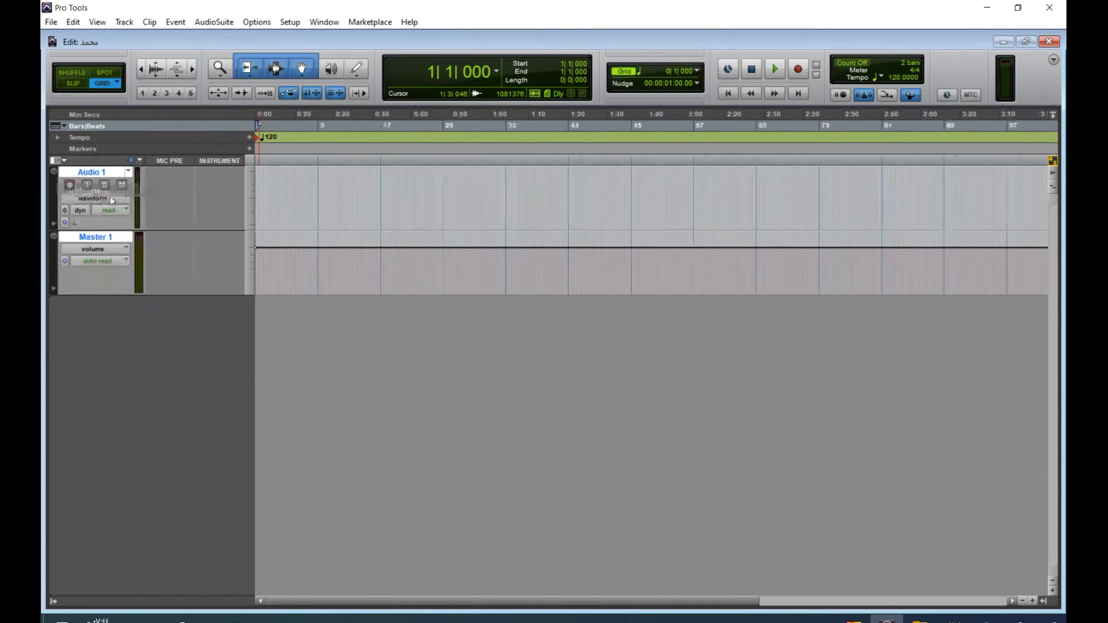
click(56, 160)
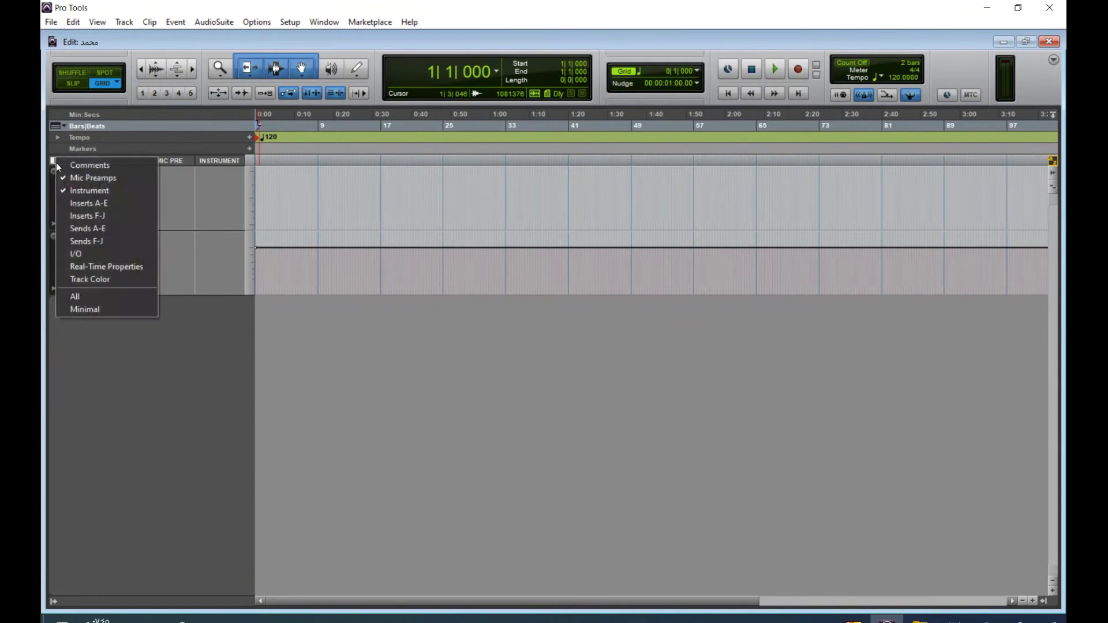
click(65, 205)
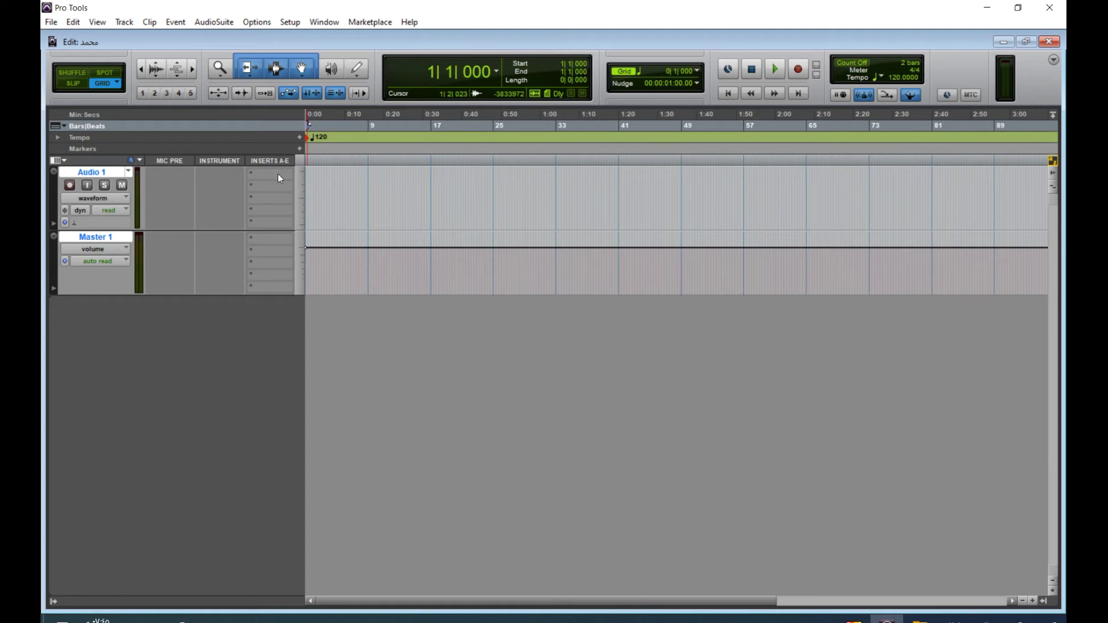
- Show the Sends A-E and Inserts F-J columns in the Edit window
click(57, 161)
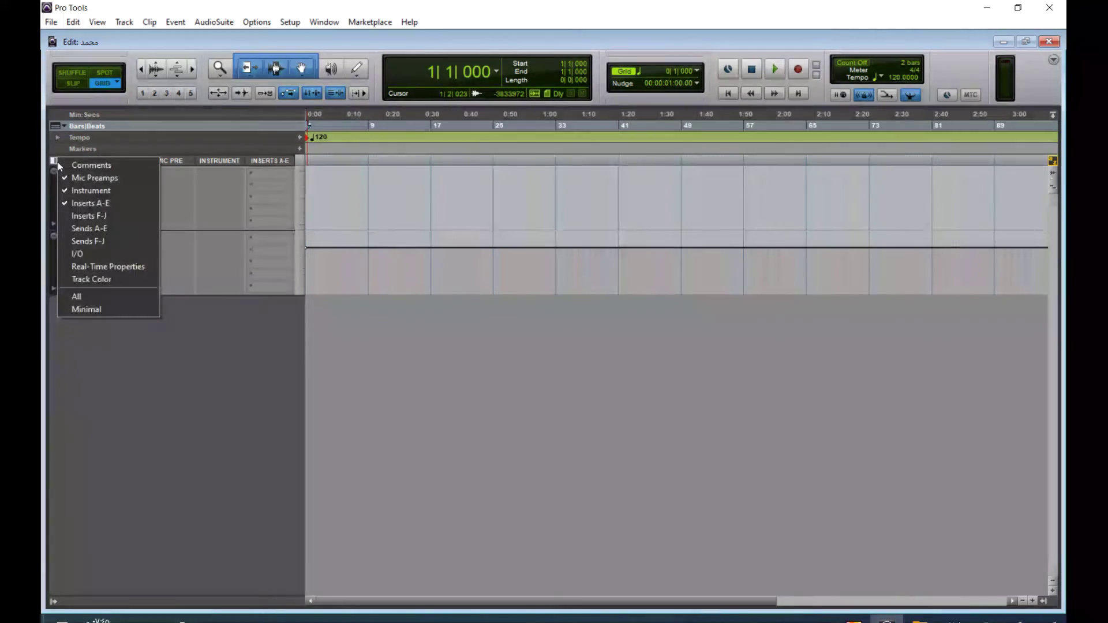
click(89, 230)
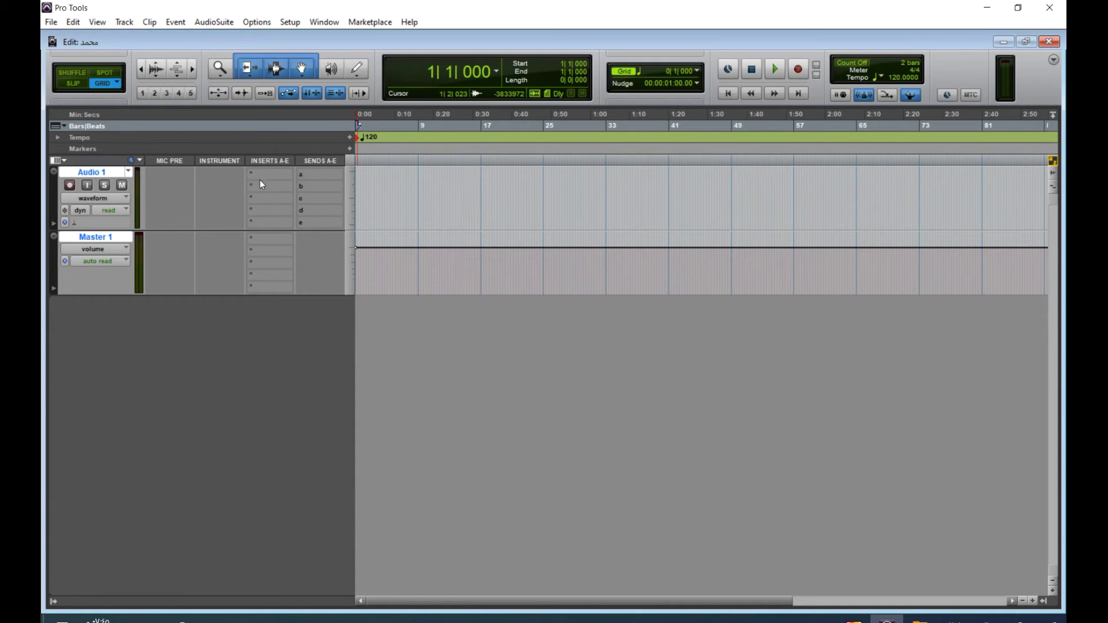
click(56, 161)
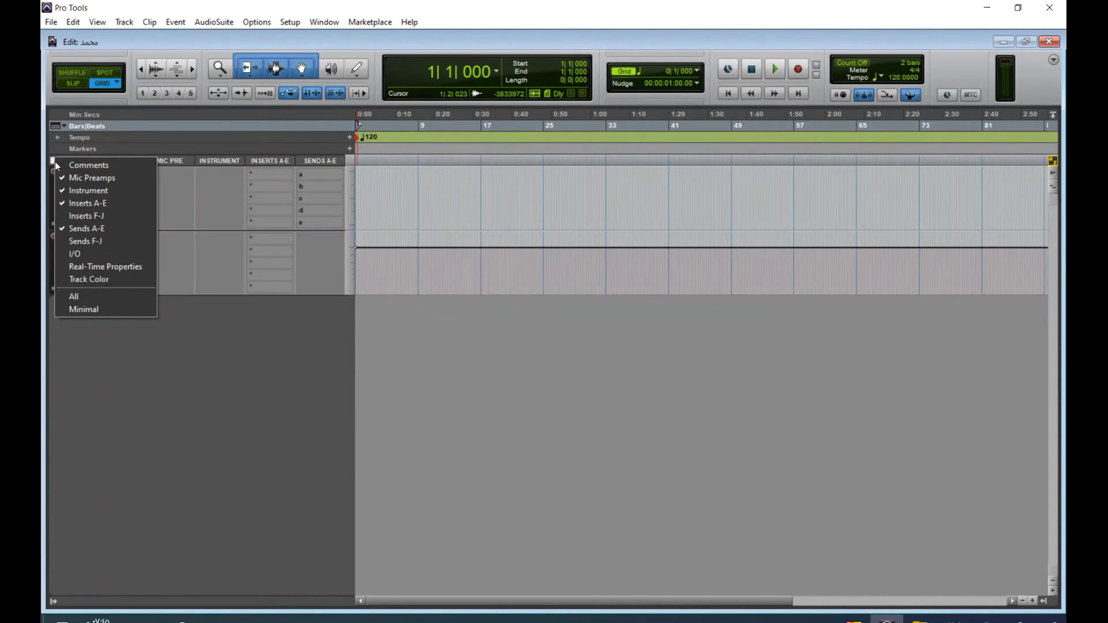
click(99, 216)
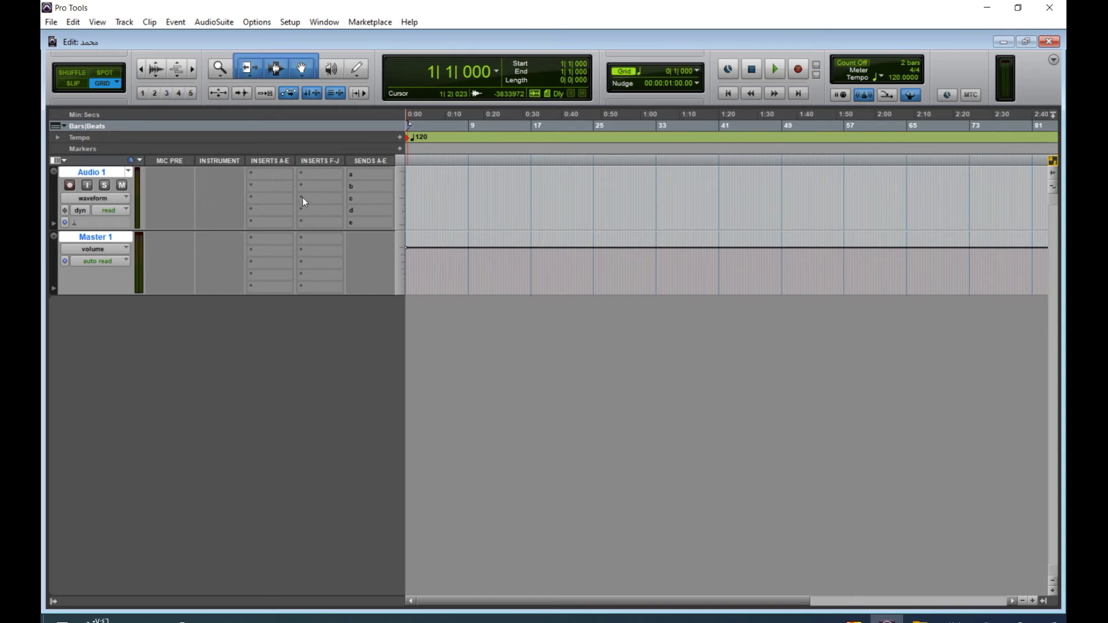
- Show the I/O, Real-Time Properties and Track Color columns in the Edit window
click(56, 161)
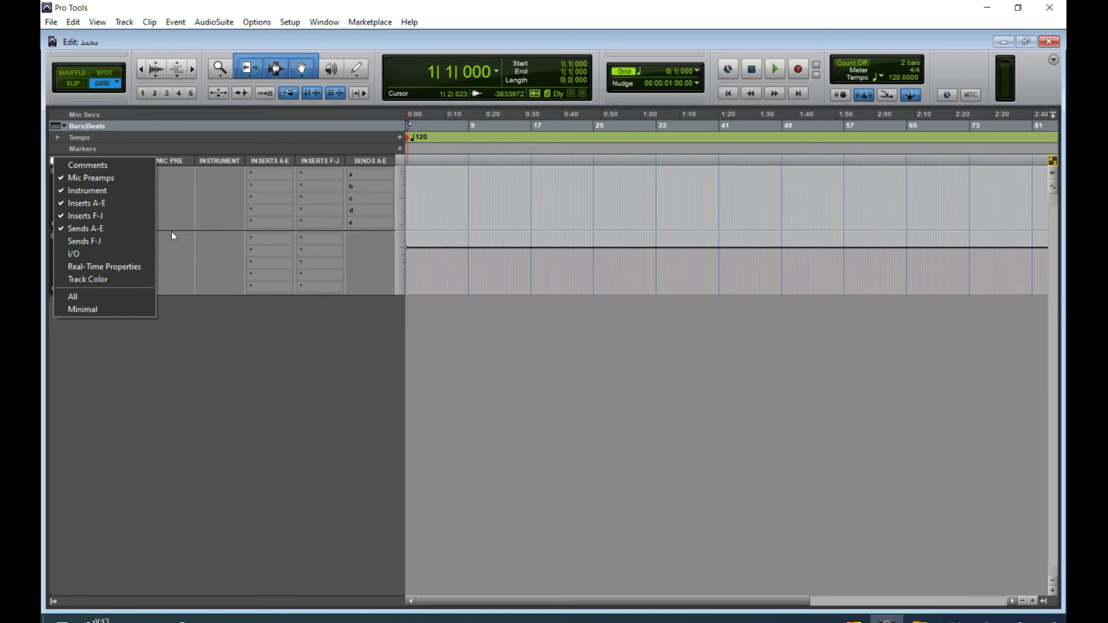
click(85, 254)
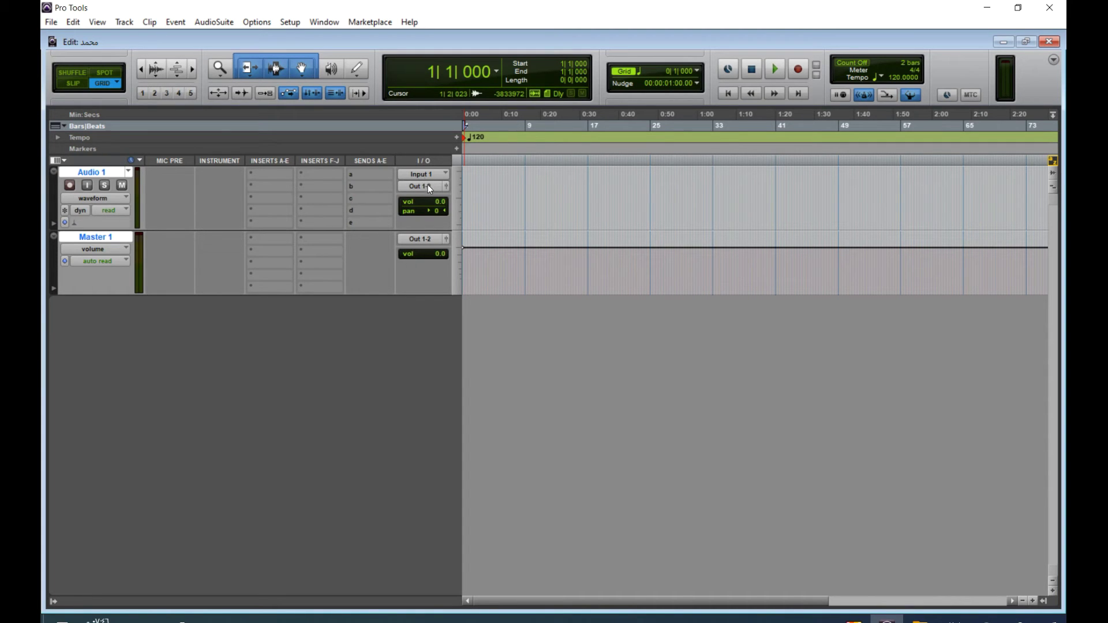
click(55, 160)
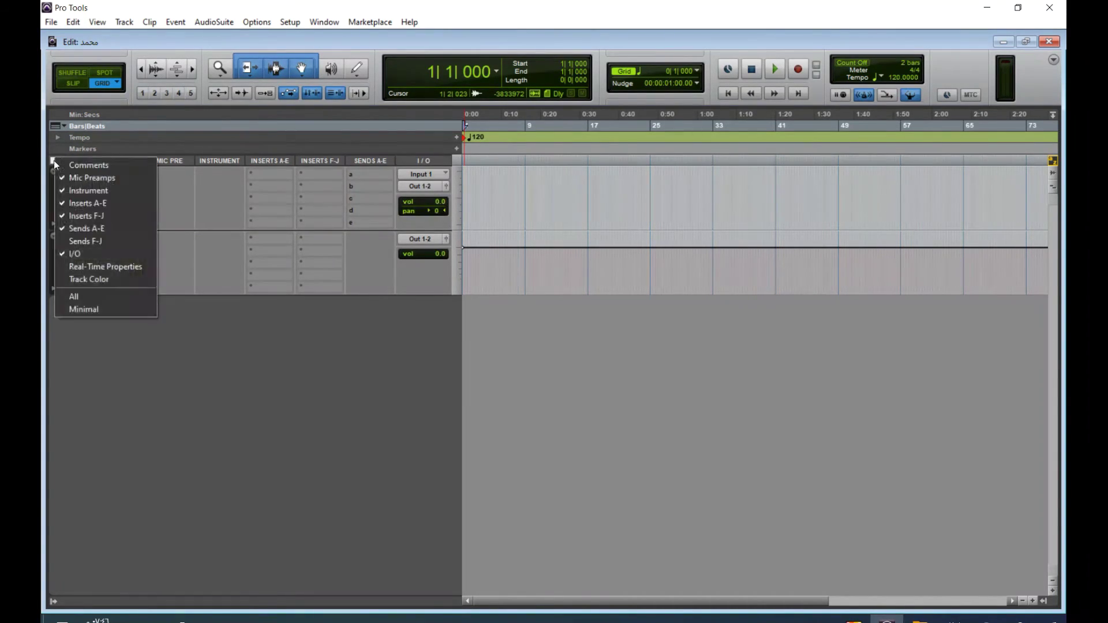
click(107, 269)
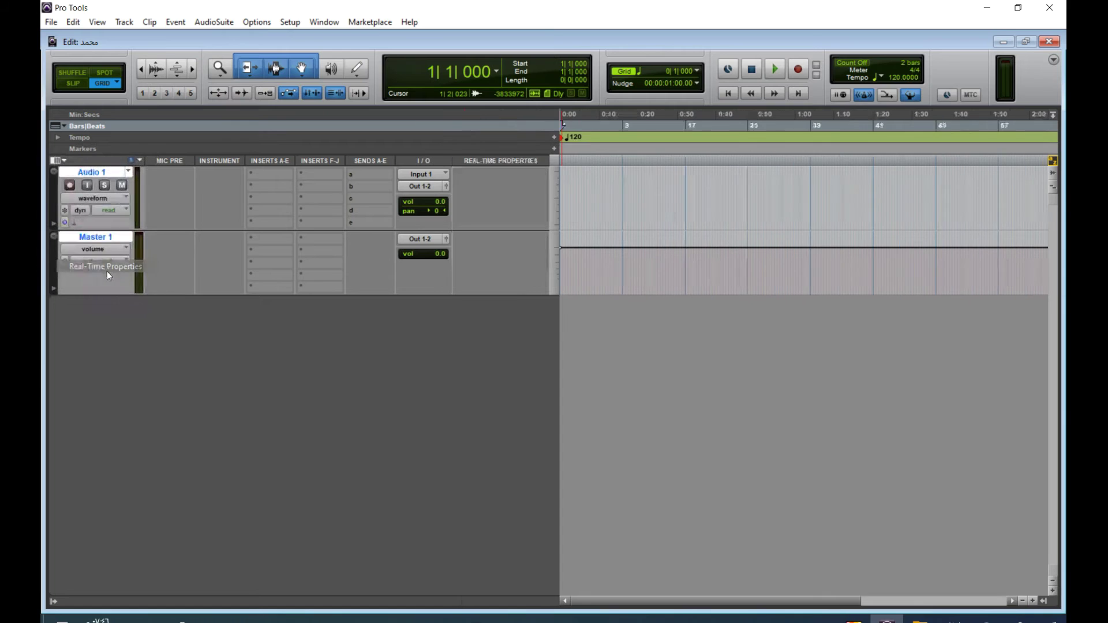
click(56, 160)
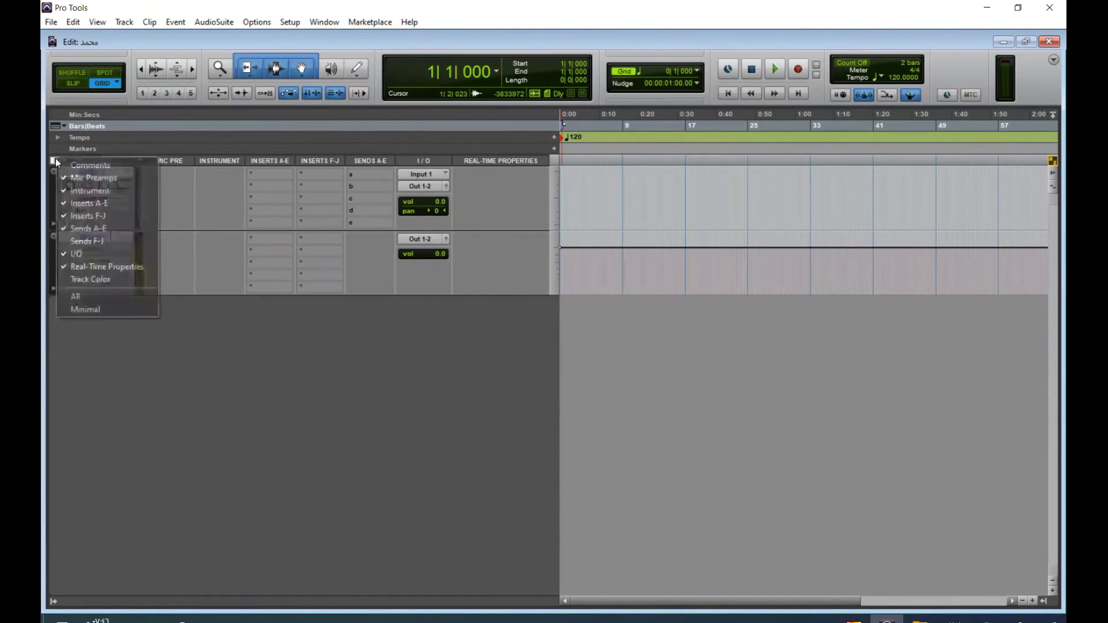
click(107, 280)
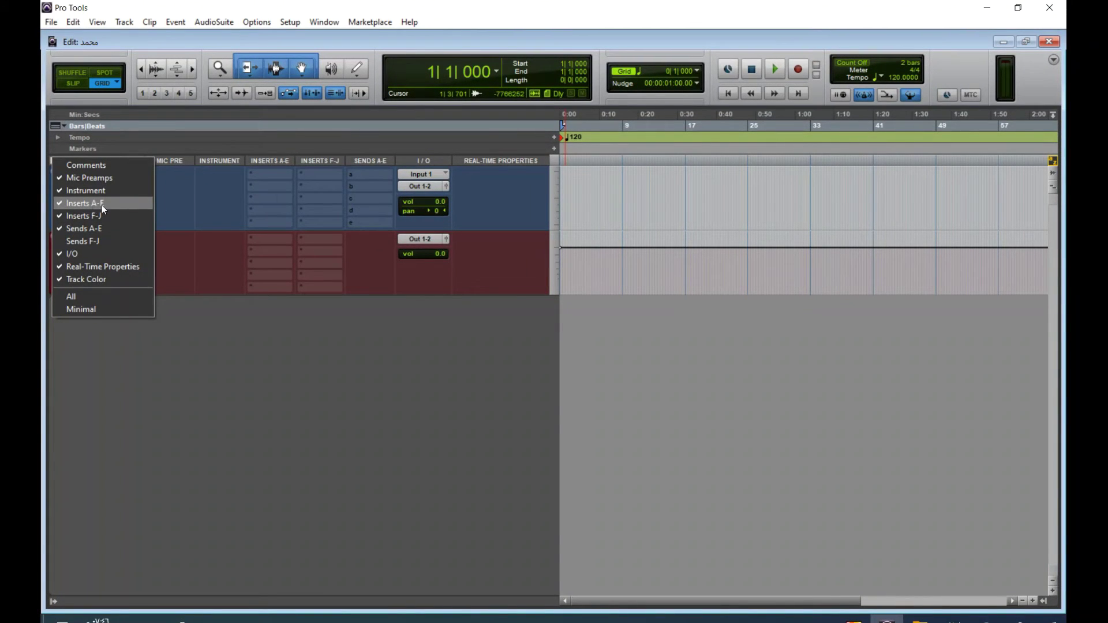
- Hide the Inserts F-J, Mic Preamps, Real-Time Properties and Instrument columns in the Edit window
click(61, 218)
click(56, 161)
click(62, 177)
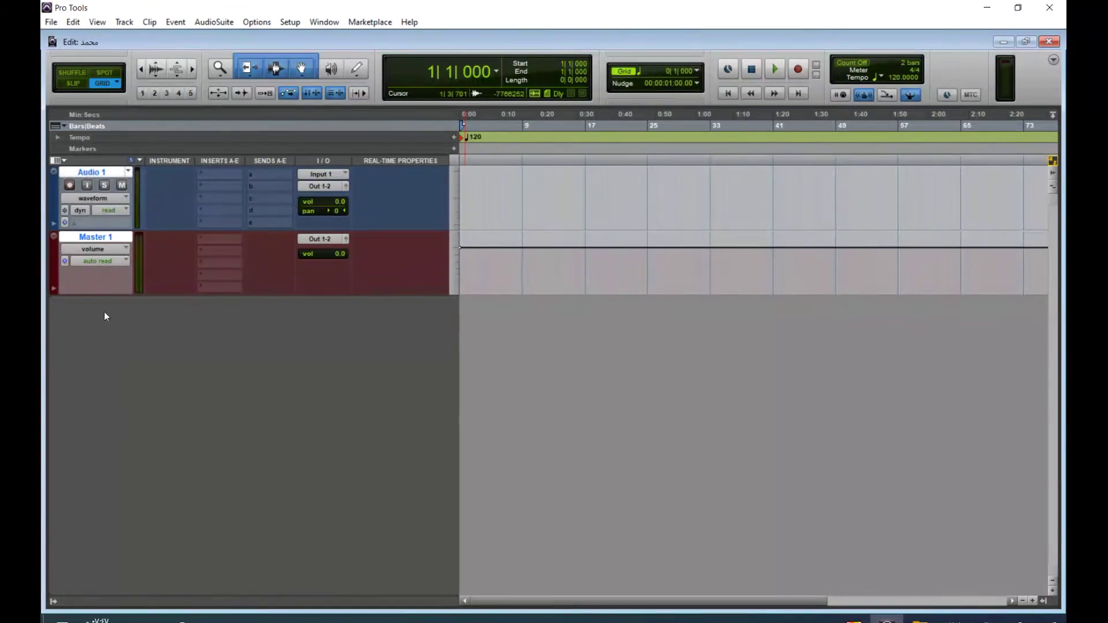
click(54, 162)
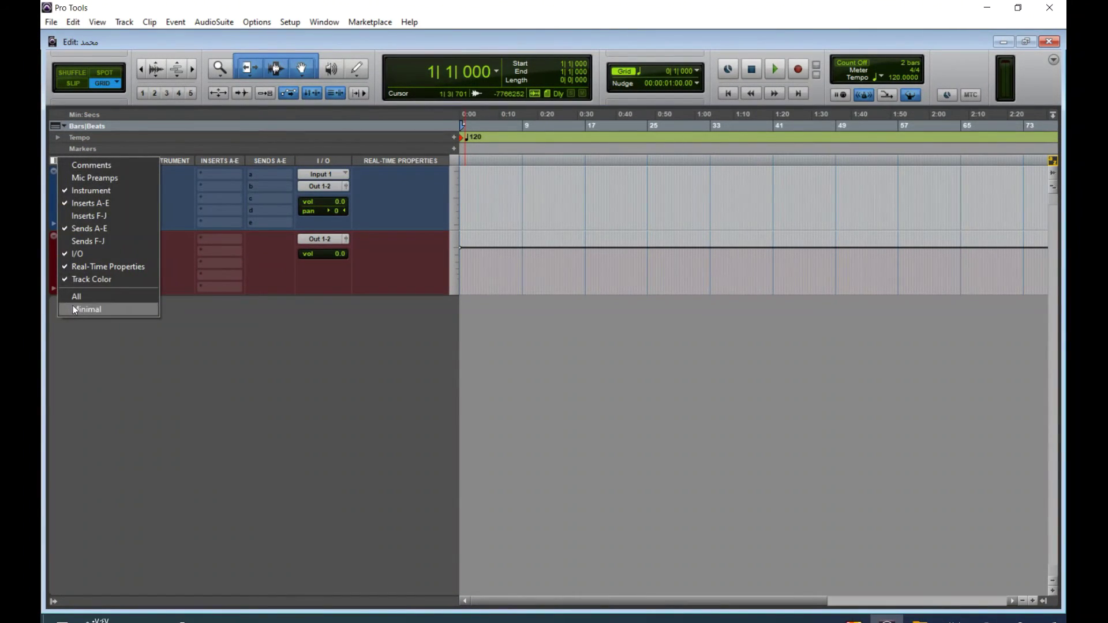
click(101, 270)
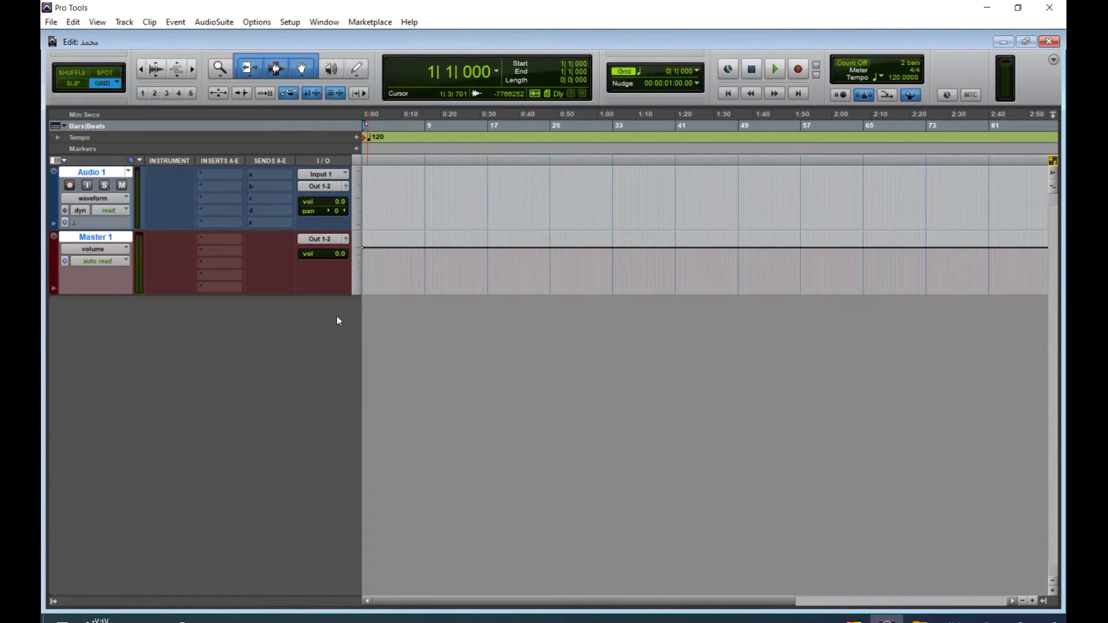
click(55, 162)
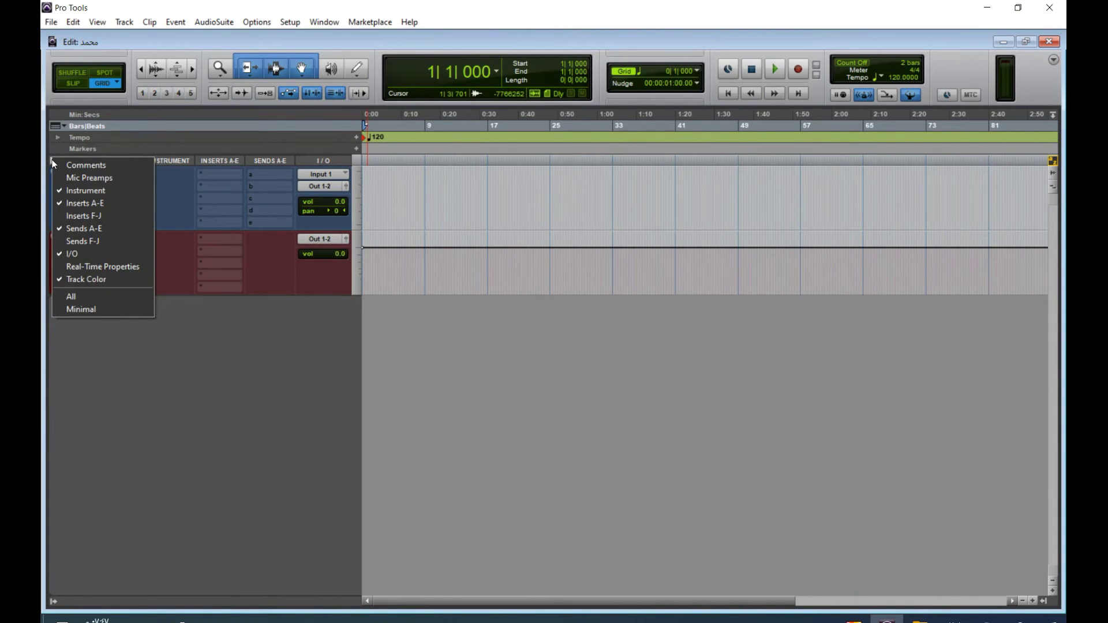
click(89, 187)
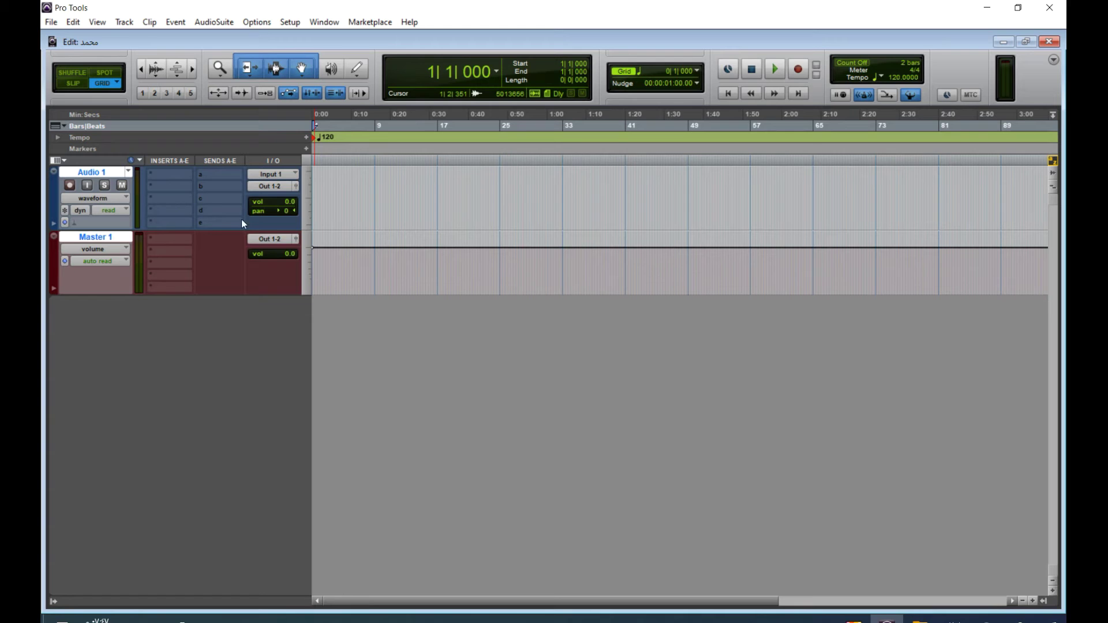
- View the interface inputs that can be assigned to the Audio 1 track
click(277, 176)
mouse_move(318, 195)
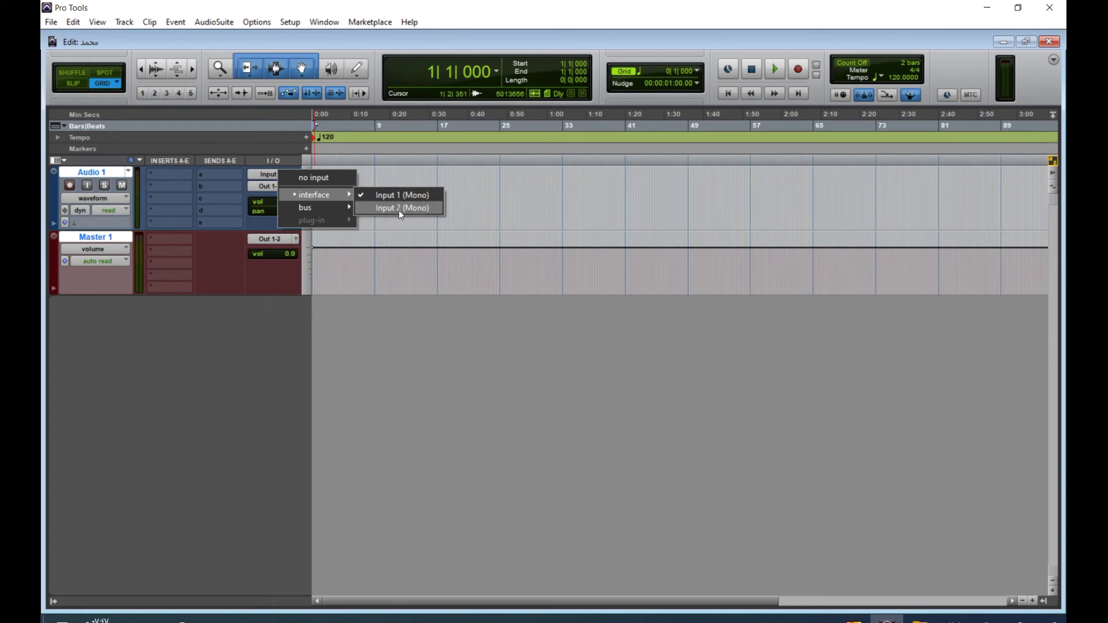
click(214, 375)
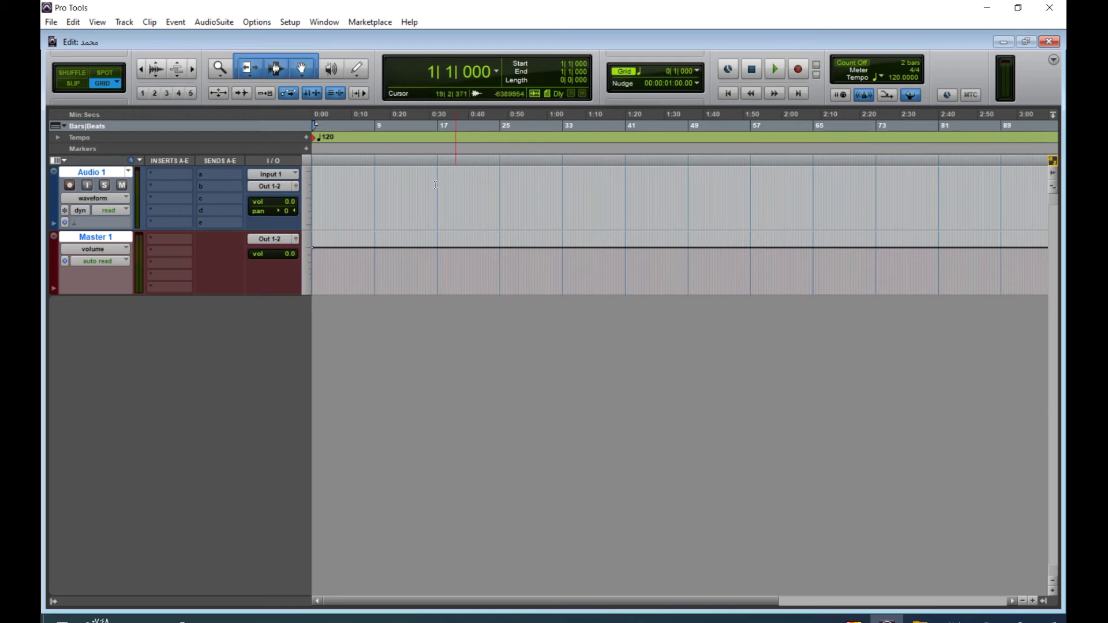
- Review the playback engine and H/W buffer size options in the Playback Engine settings, and close the dialog
click(295, 26)
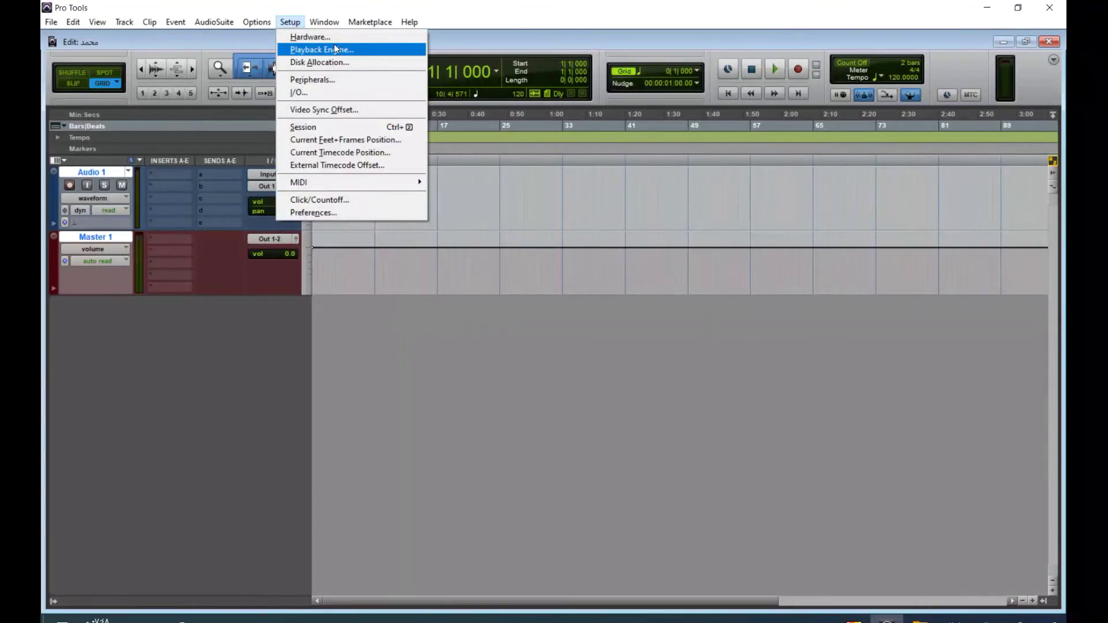
click(362, 53)
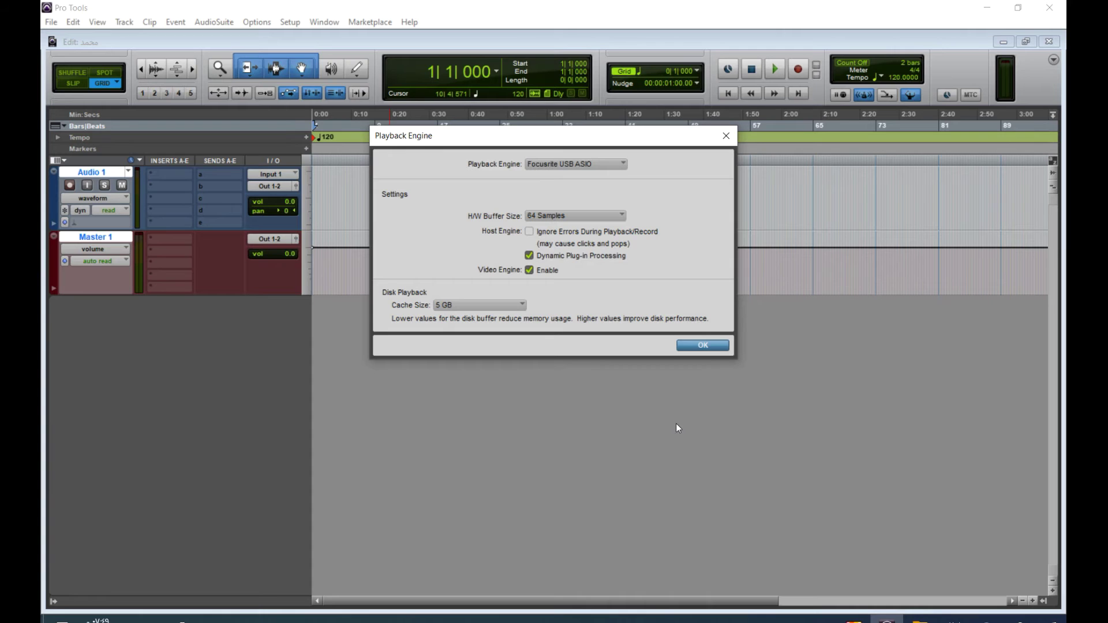
click(608, 165)
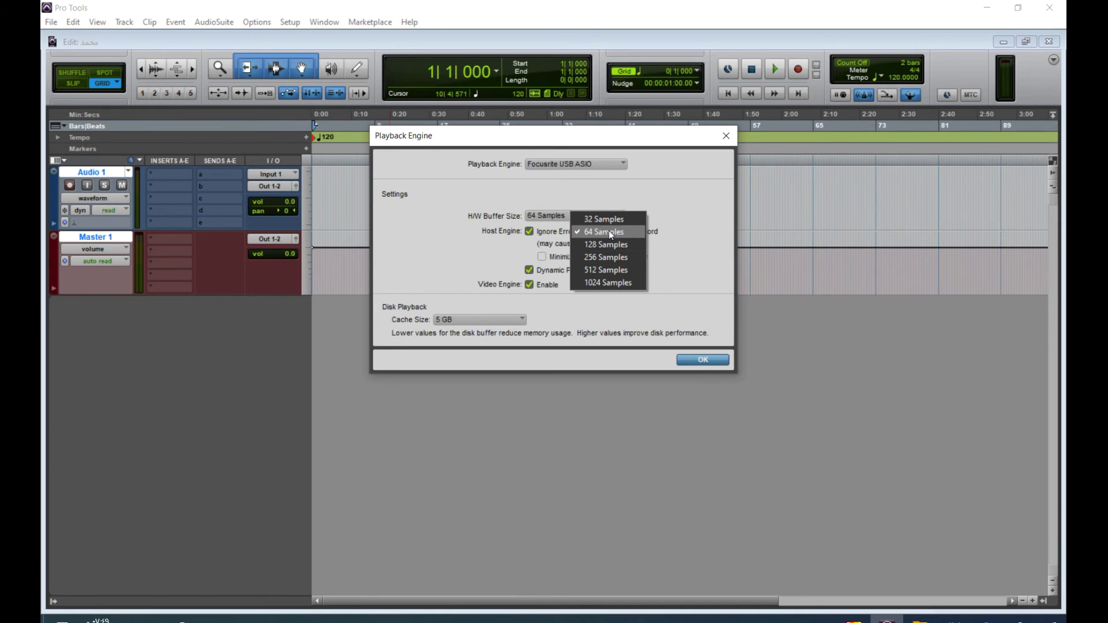
click(670, 195)
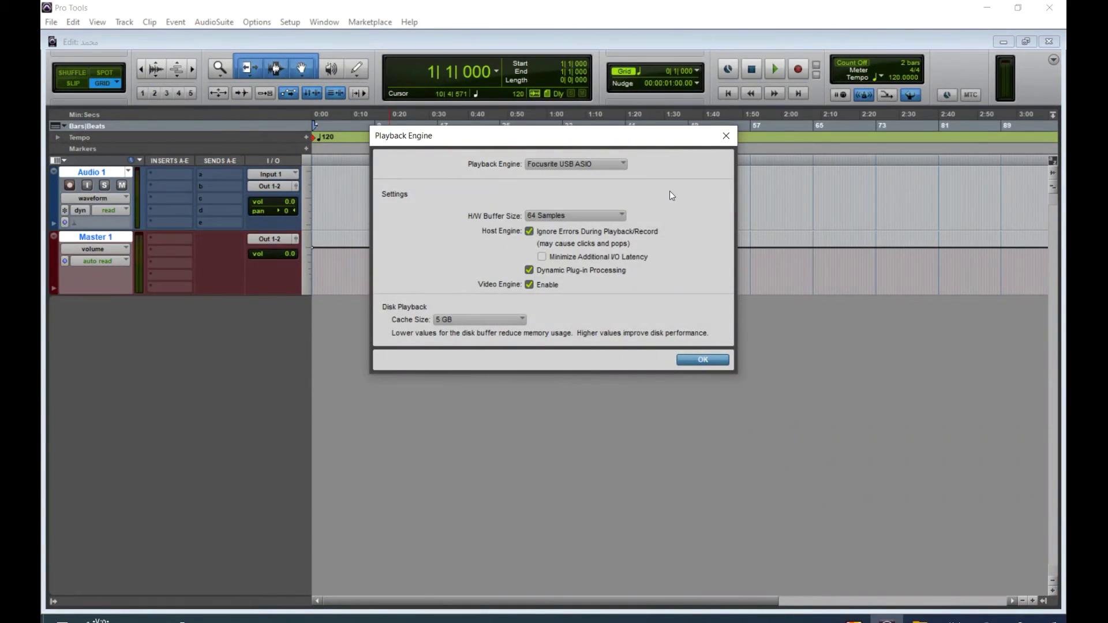
click(587, 217)
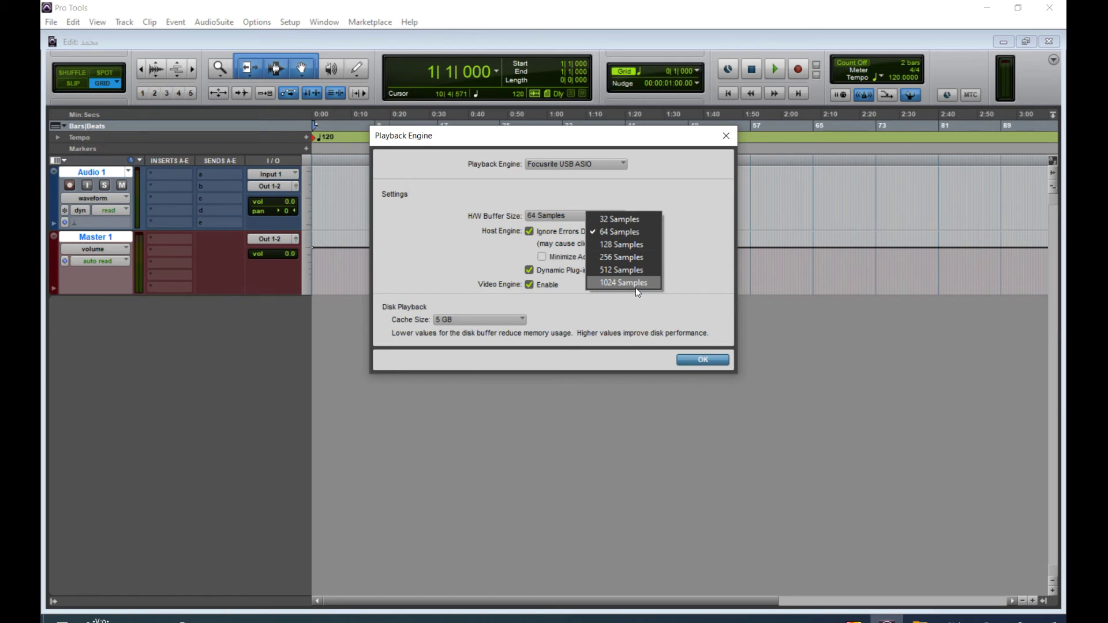
click(713, 205)
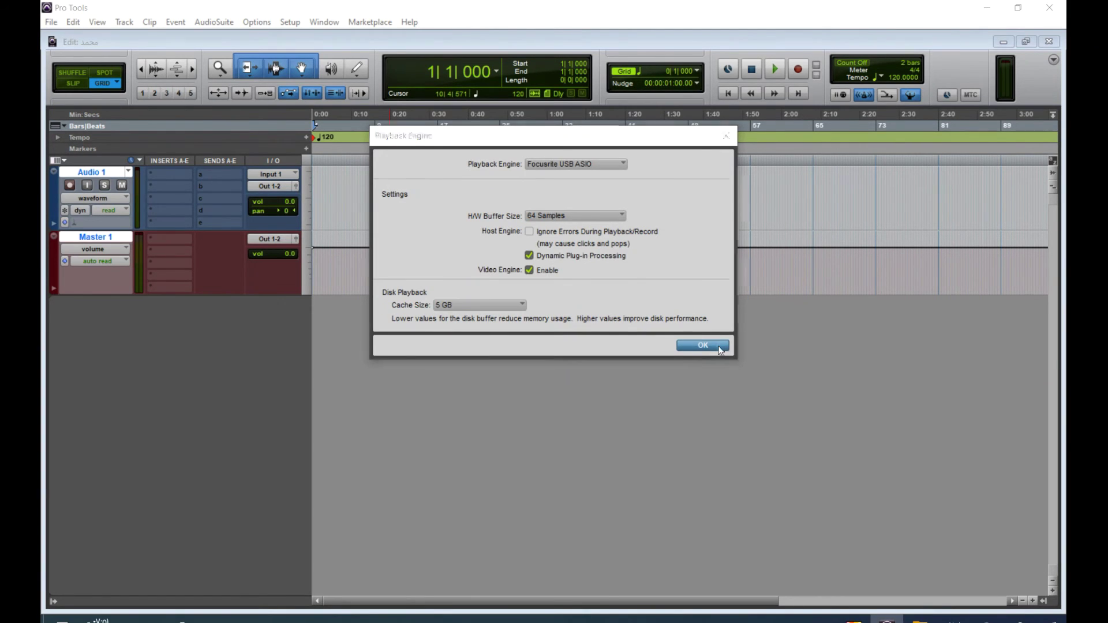
click(705, 360)
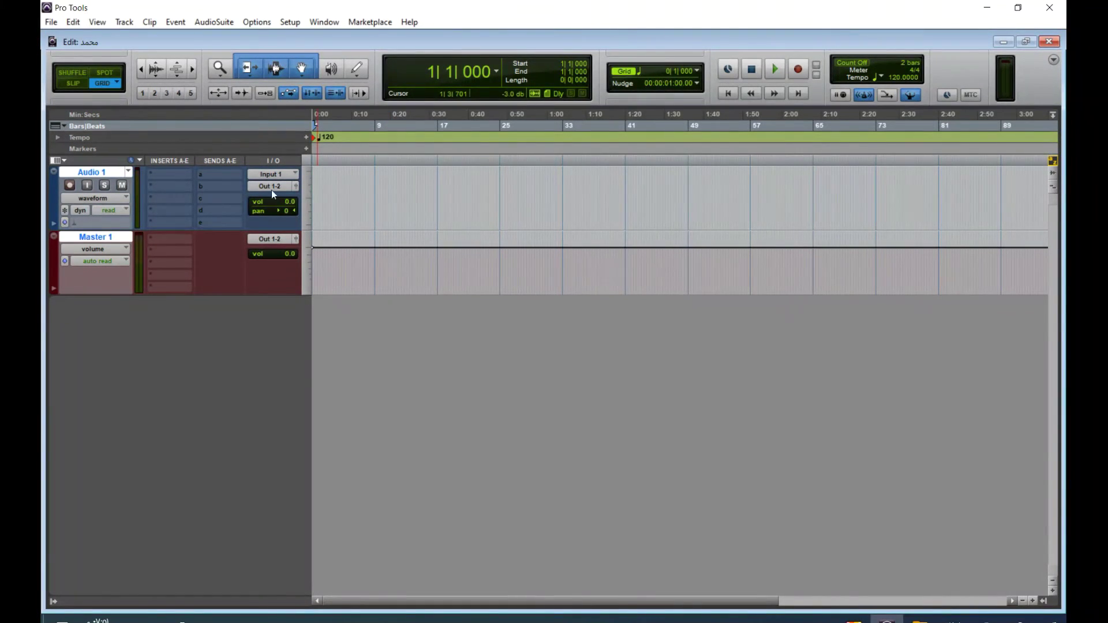
- Examine Audio 1's input and output path choices and its volume and pan sliders in the I/O column
click(291, 173)
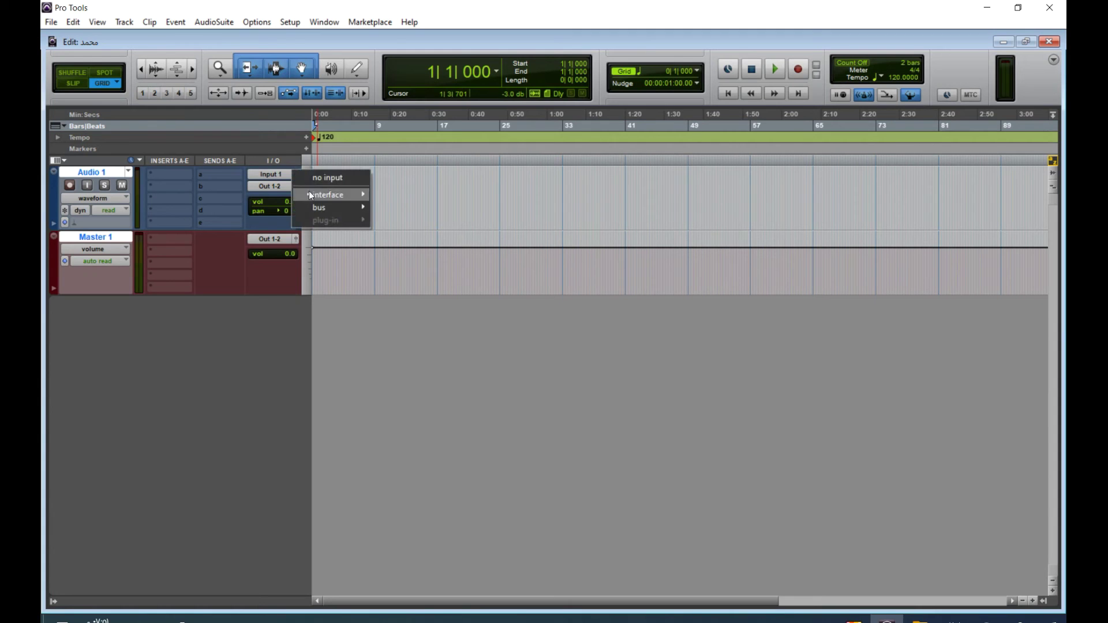
mouse_move(324, 197)
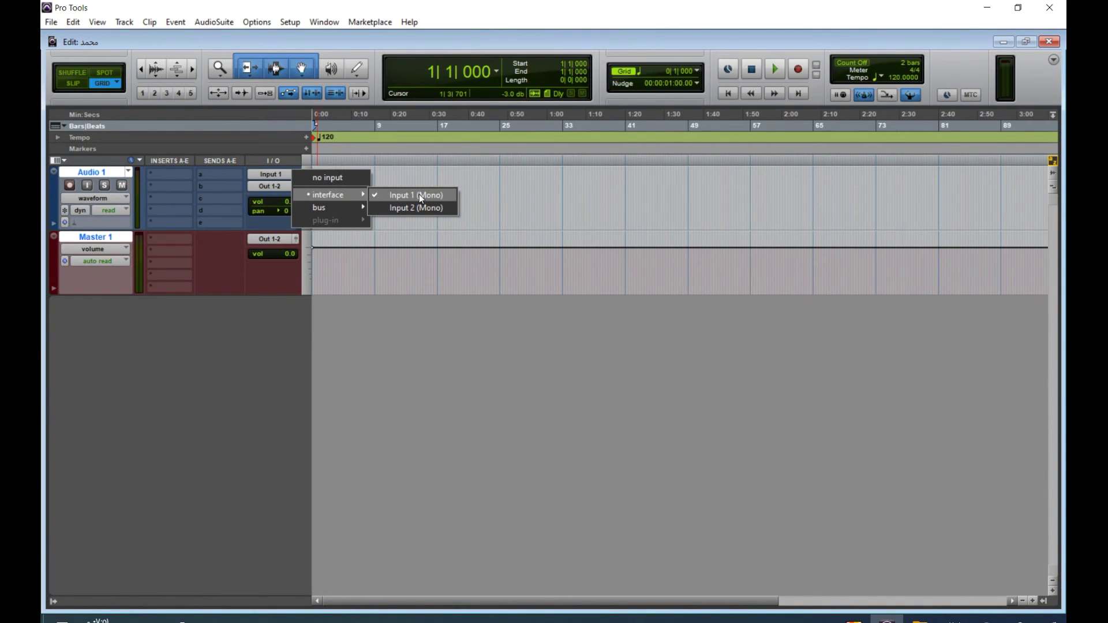
click(428, 251)
click(278, 186)
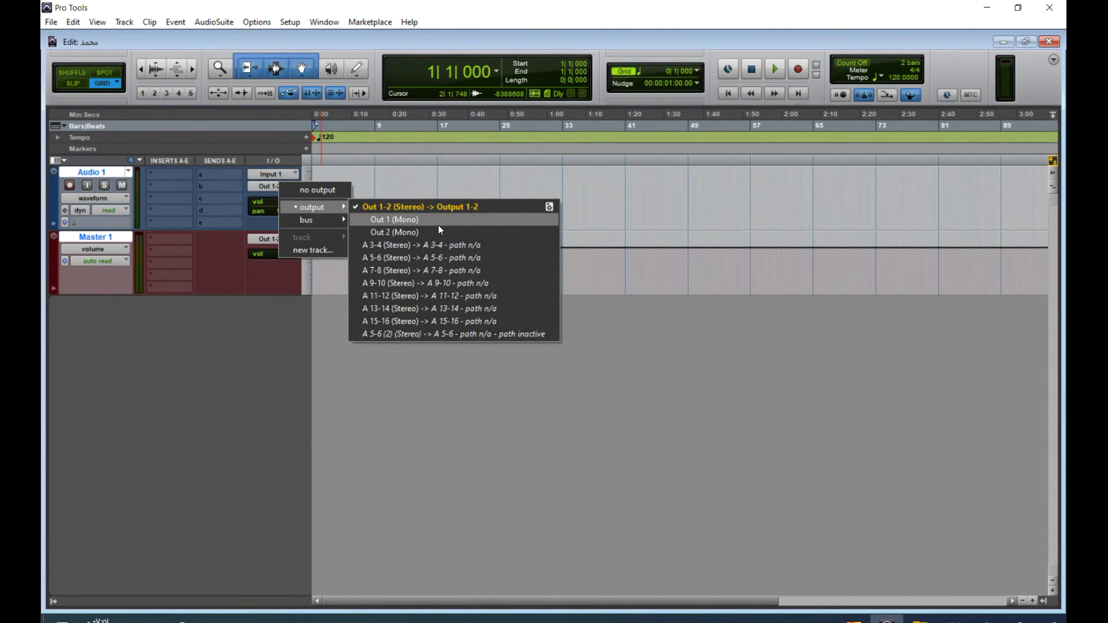
click(428, 470)
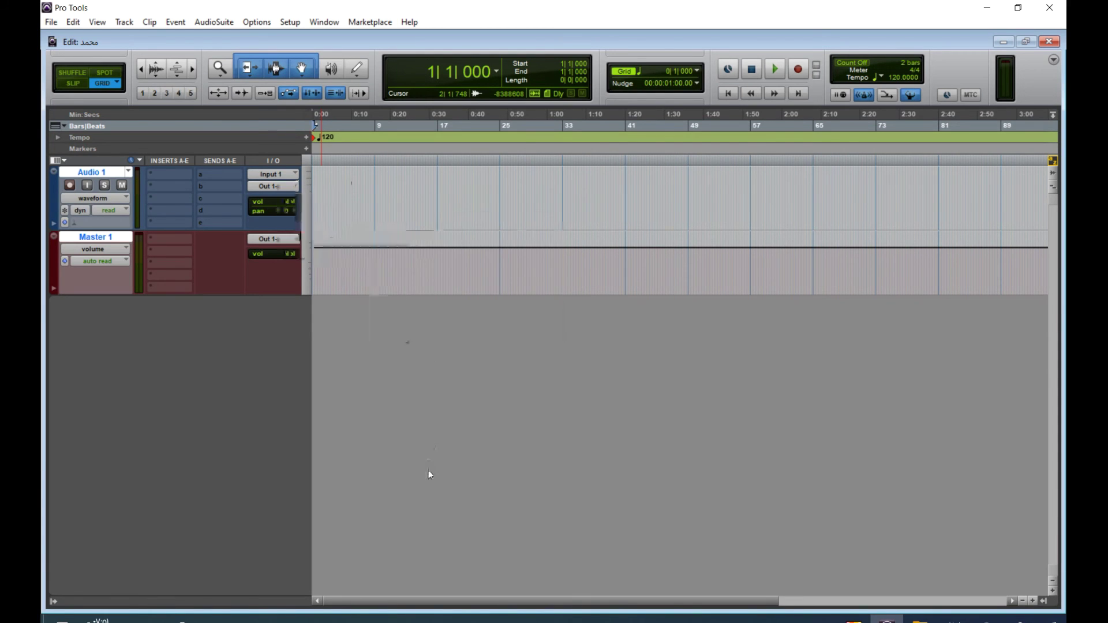
click(268, 200)
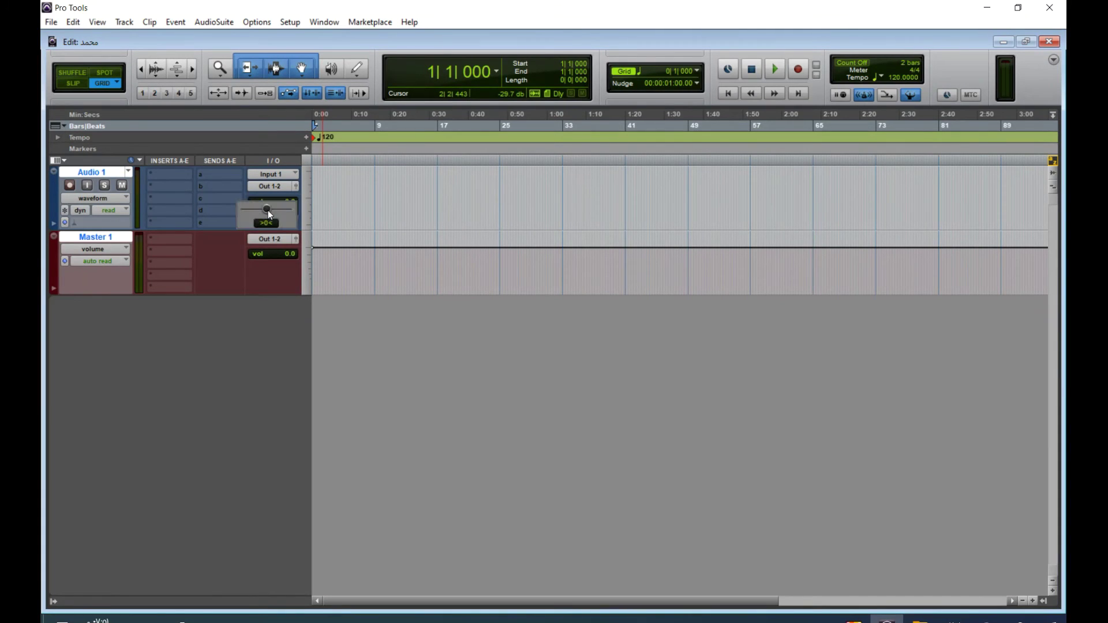
click(268, 210)
- Color both the Audio 1 and Master 1 tracks green using the track color palette
double_click(52, 203)
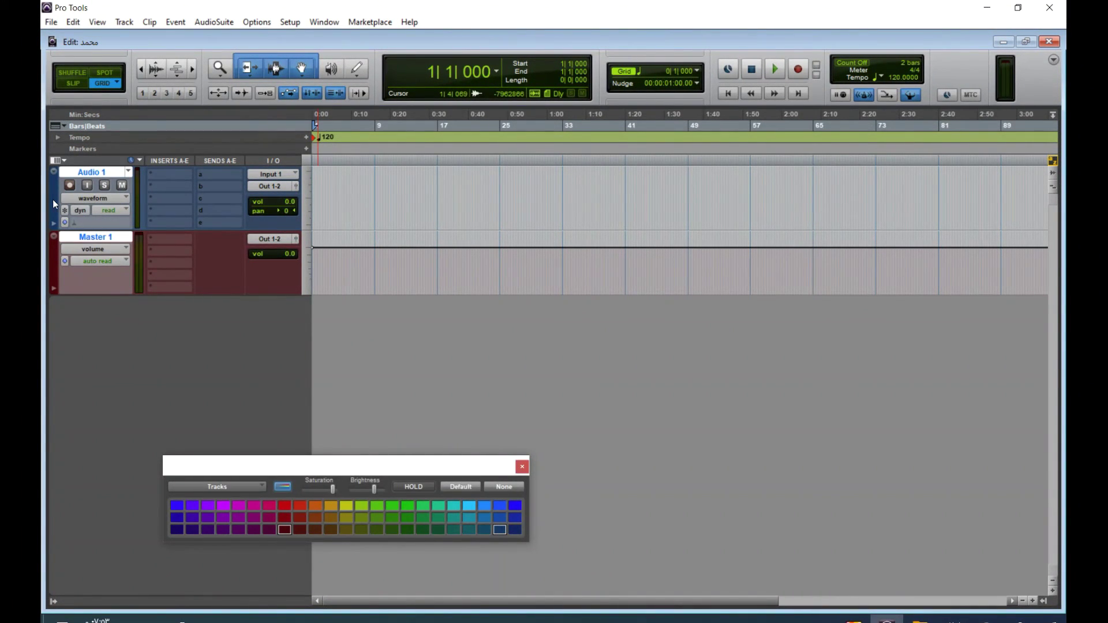
drag(403, 469, 438, 281)
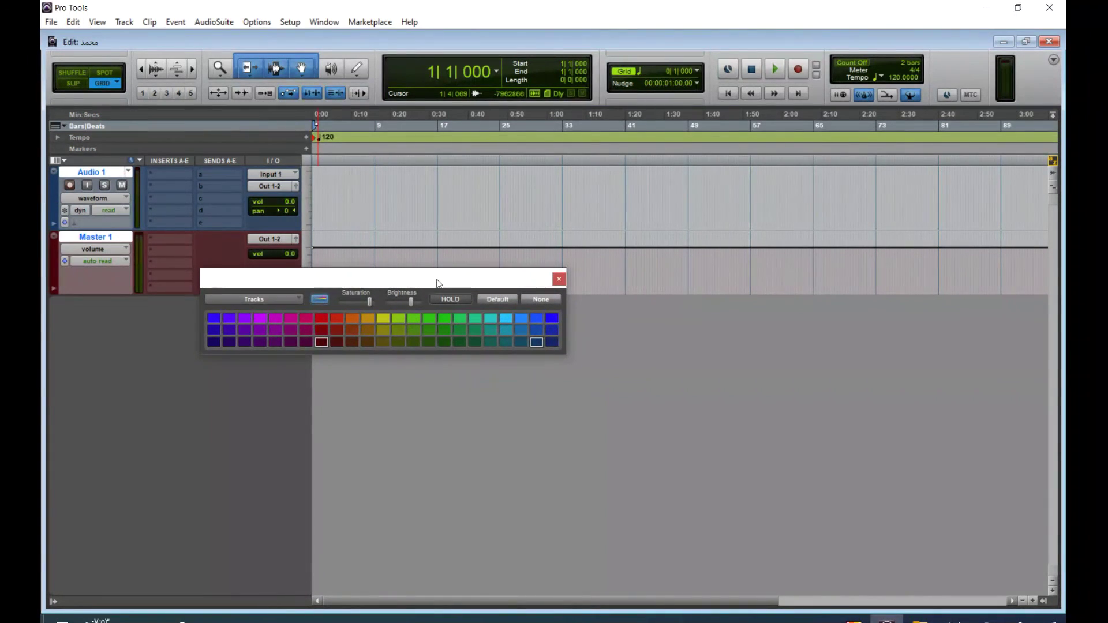
click(337, 329)
click(432, 339)
click(444, 330)
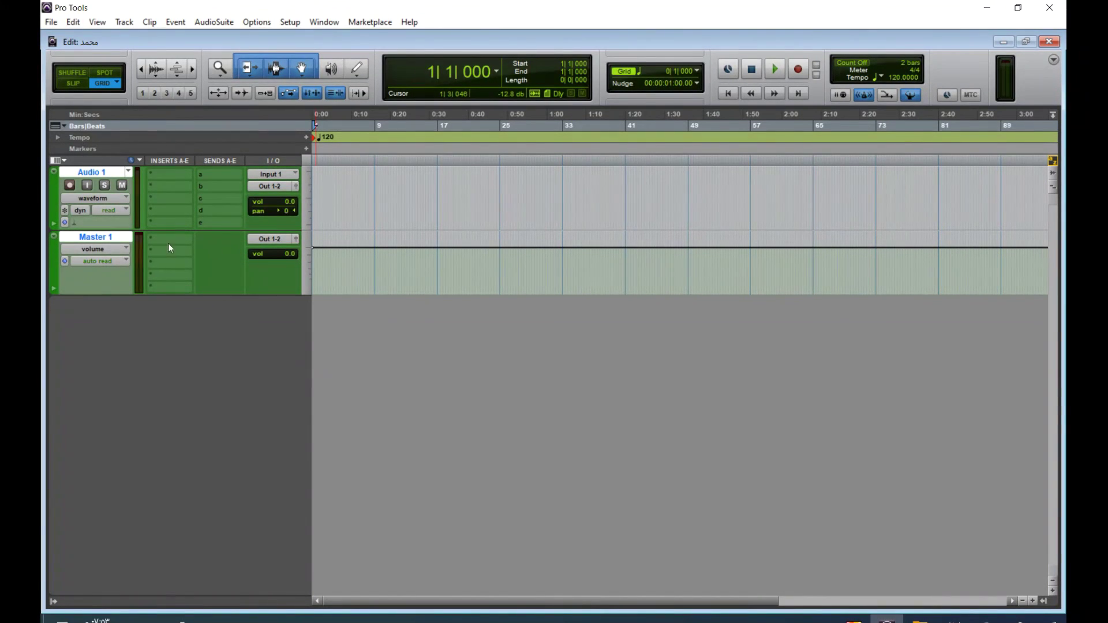
- View the naming dialog of the Master 1 track, and rename the Audio 1 track as "ن"
double_click(94, 238)
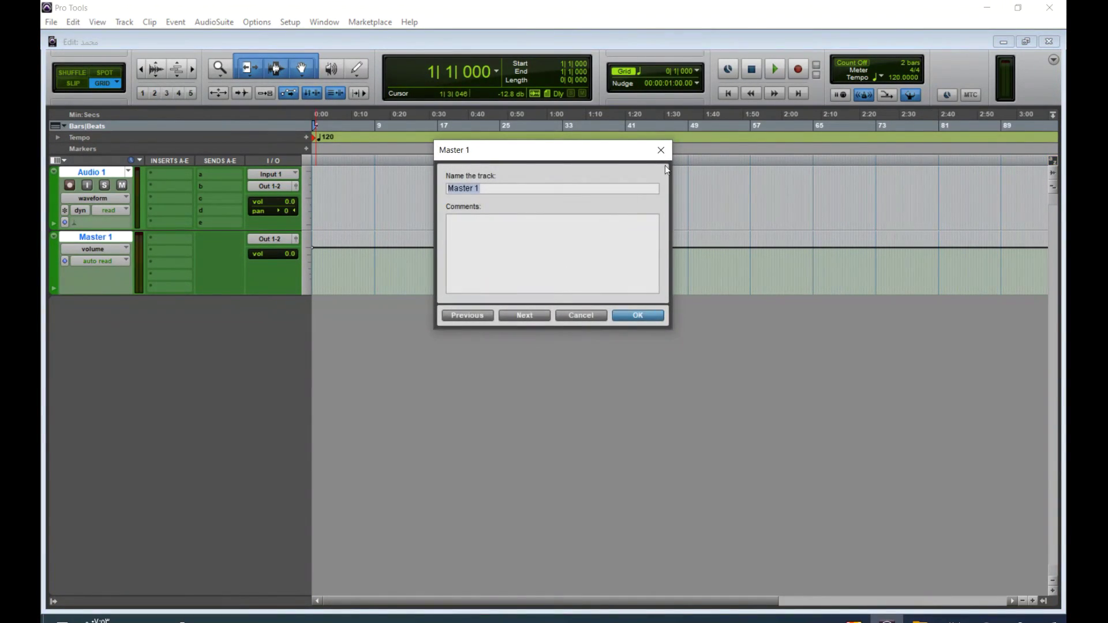
key(Return)
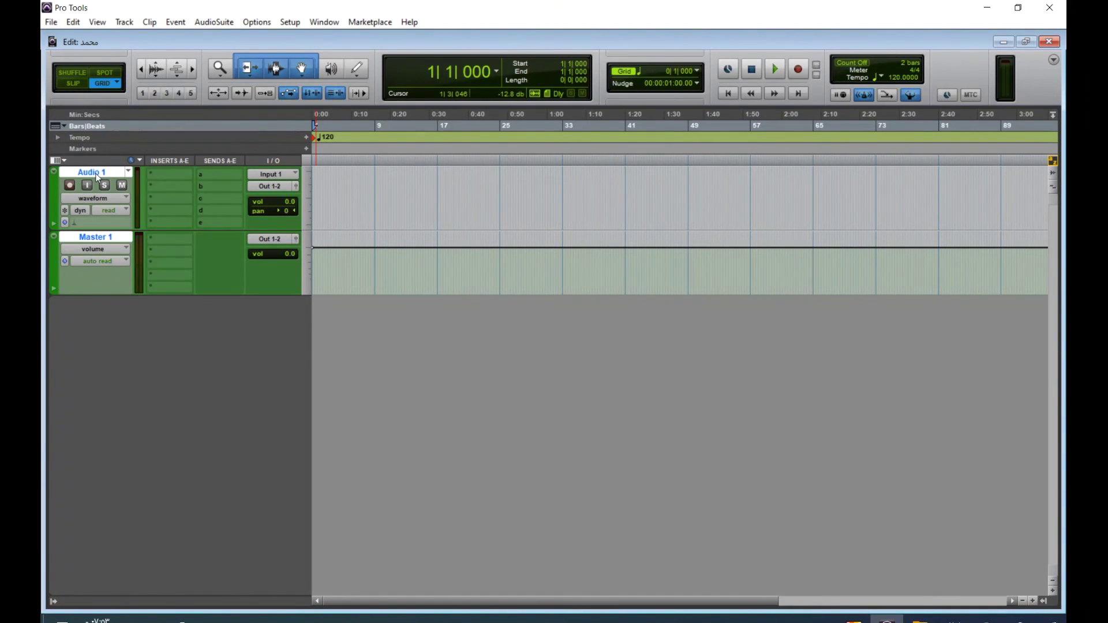
double_click(95, 172)
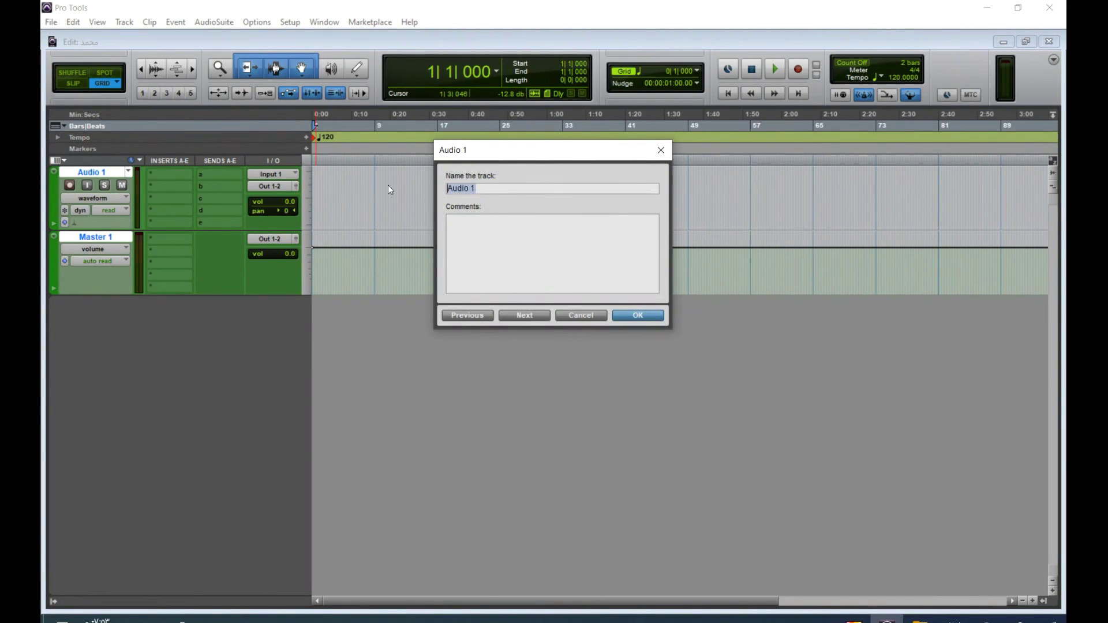
text(lss)
text(ن)
key(BackSpace)
key(BackSpace)
key(BackSpace)
key(Return)
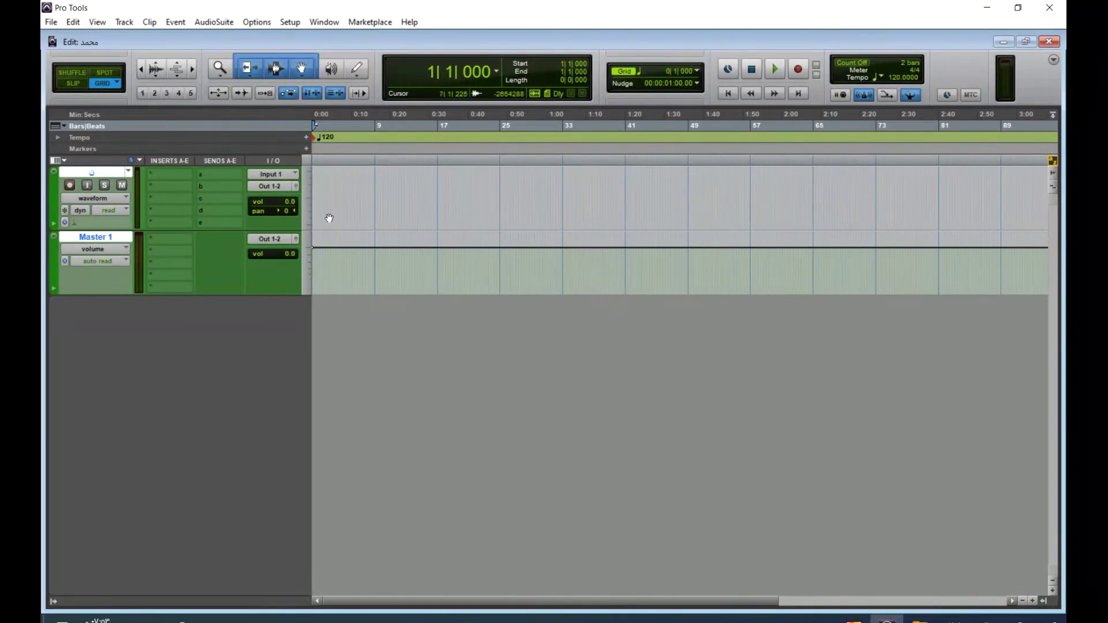